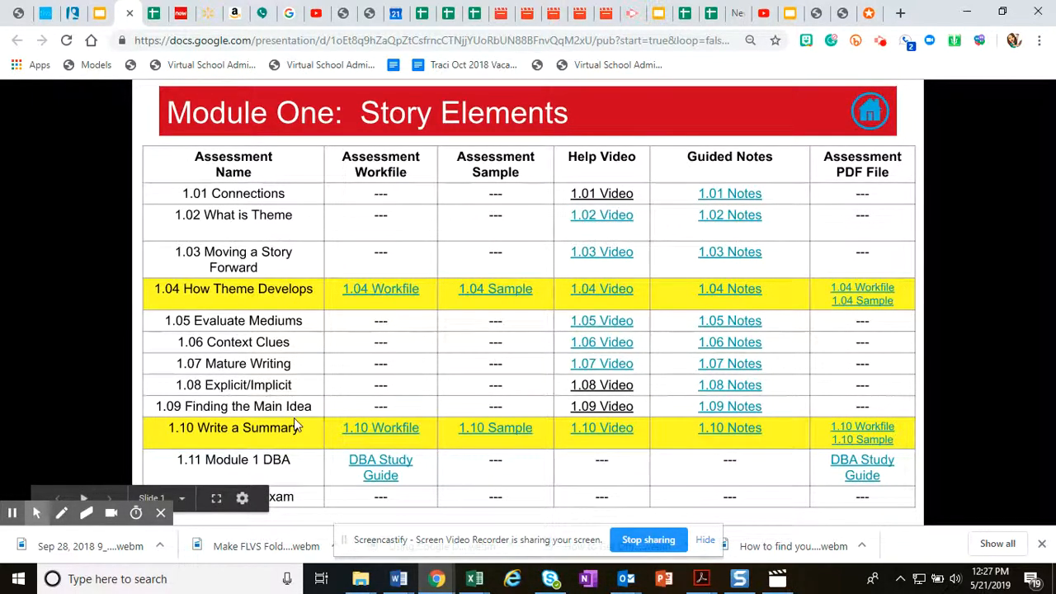
Return to the help site's home page and open the Module 2 page of Segment 1
left_click(872, 120)
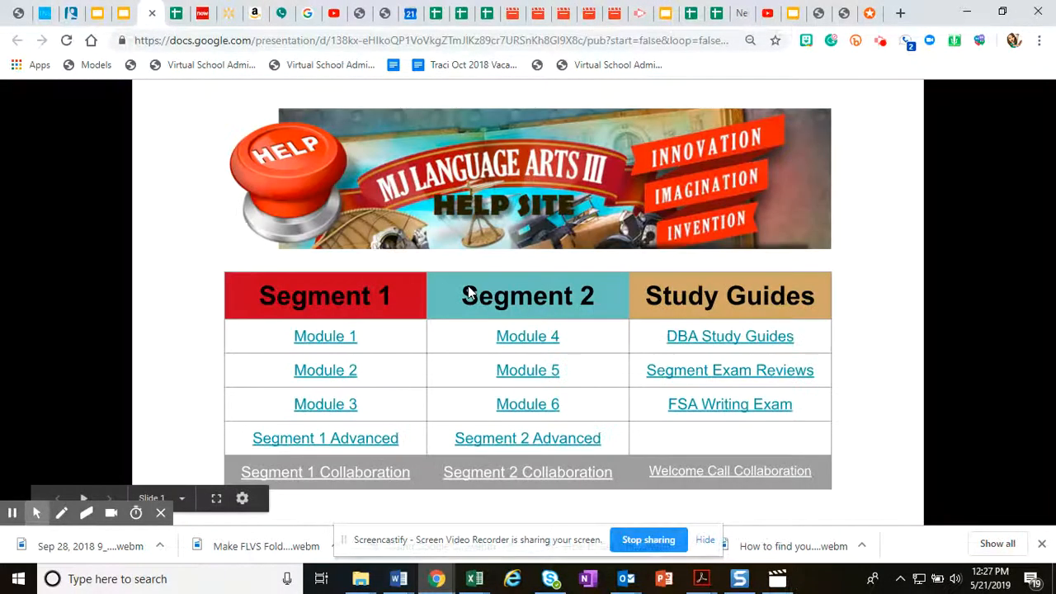
left_click(336, 373)
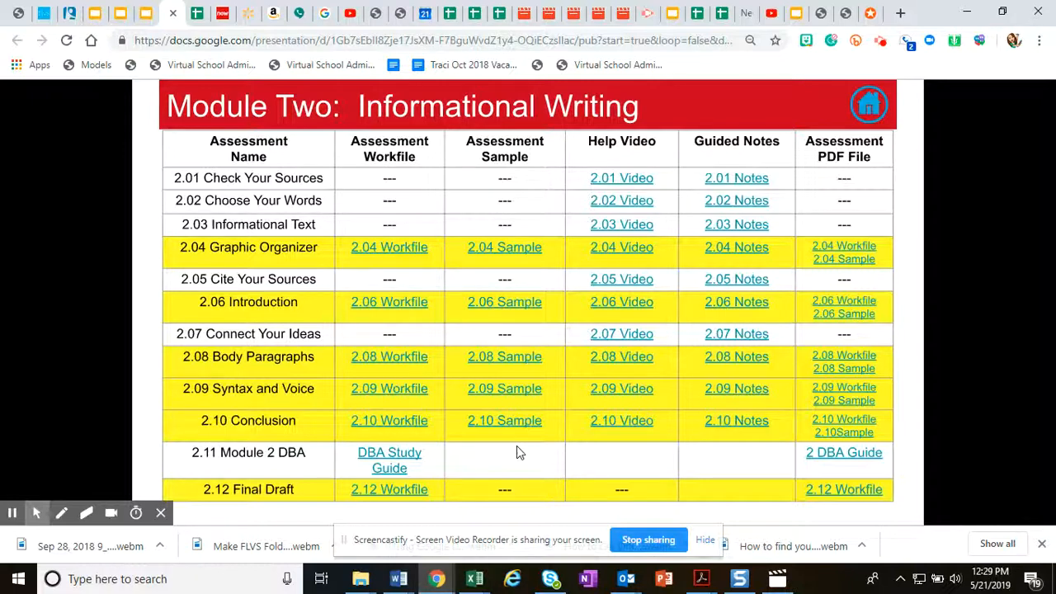
Open the 2.08 Body Paragraphs sample and look through its checklist, the example article and the rubric section
left_click(510, 364)
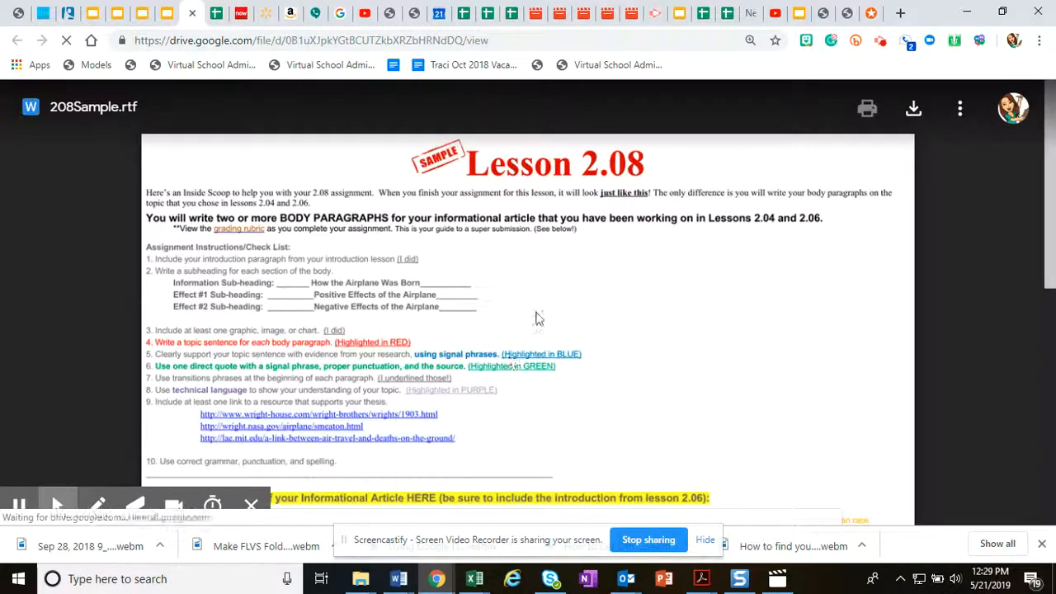
scroll(553, 310, "down", 3)
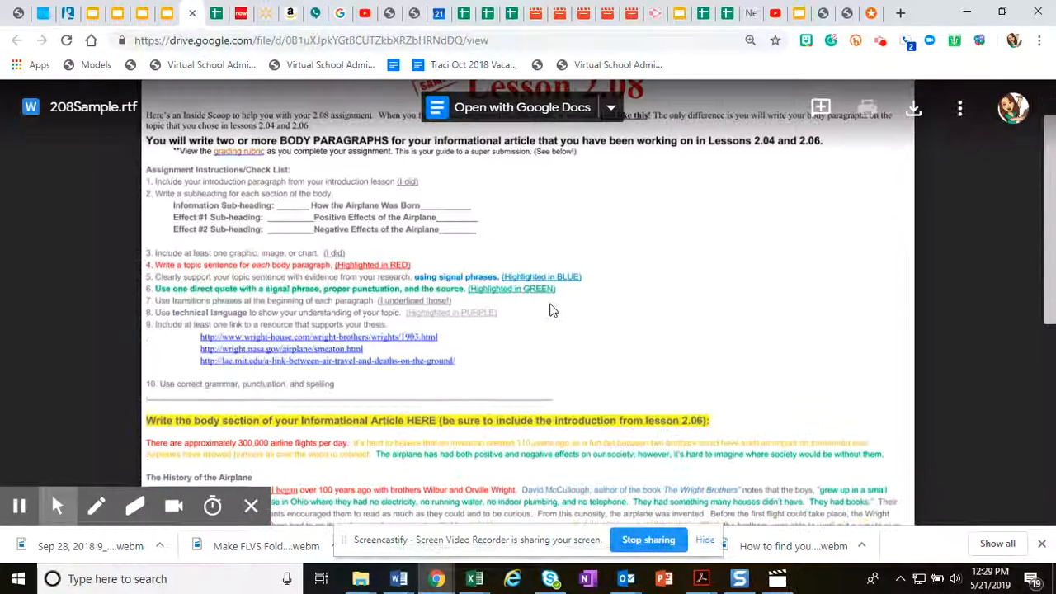
scroll(553, 310, "down", 2)
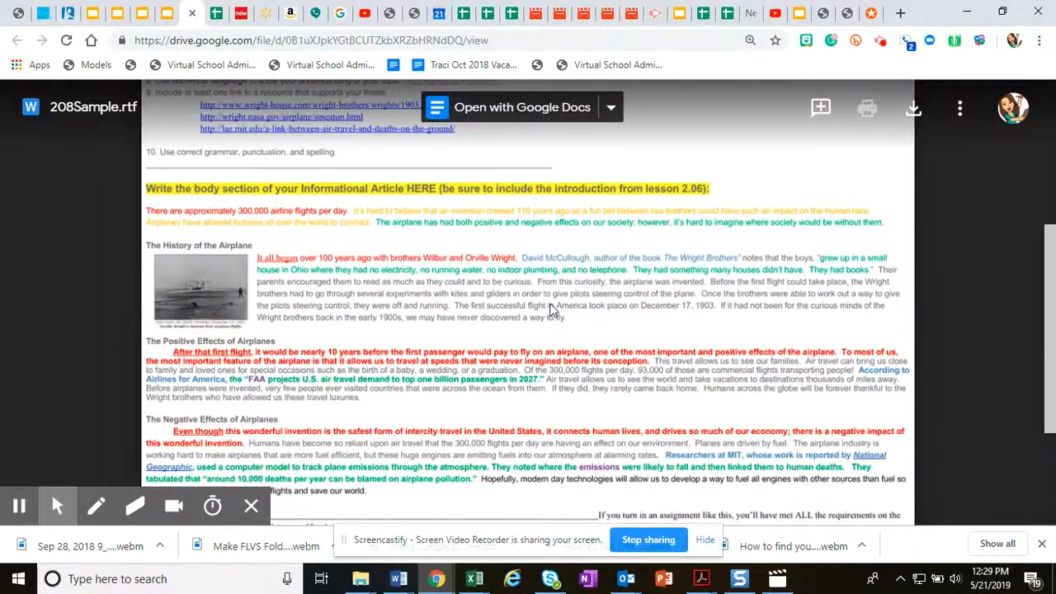
scroll(551, 310, "down", 1)
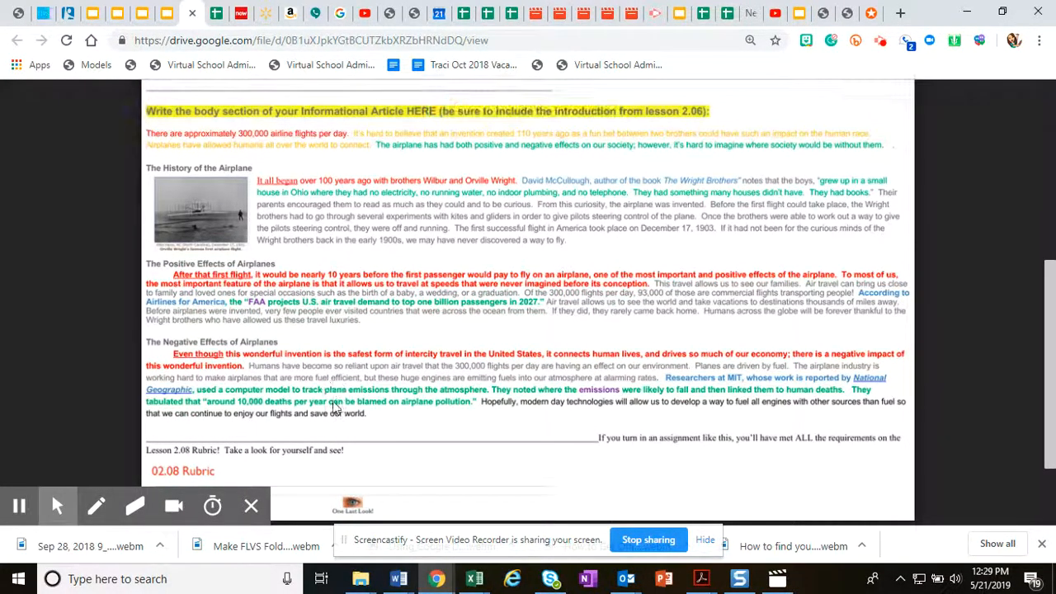
scroll(334, 408, "down", 2)
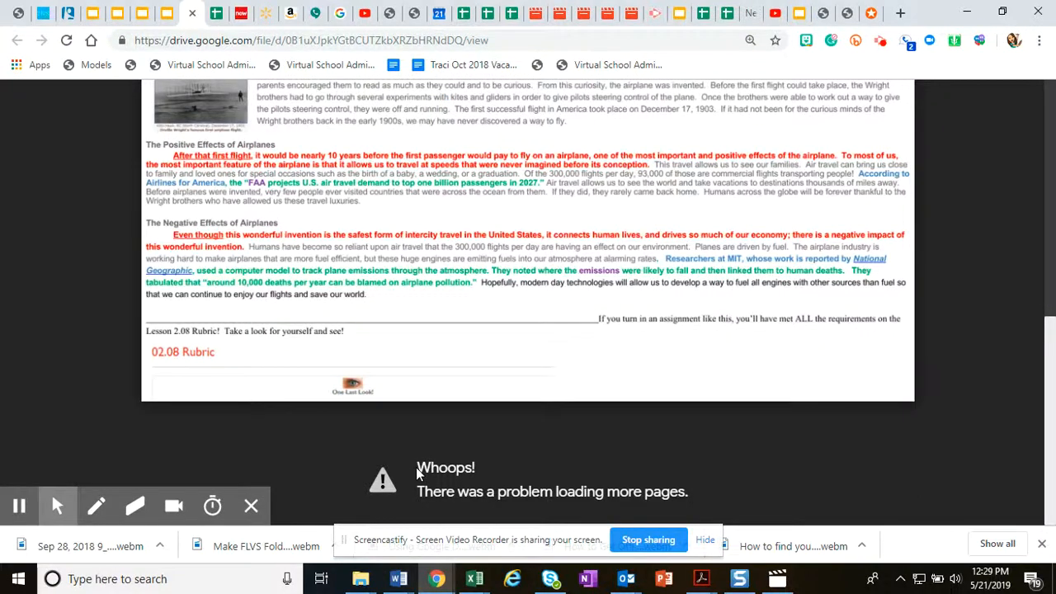
scroll(418, 472, "up", 3)
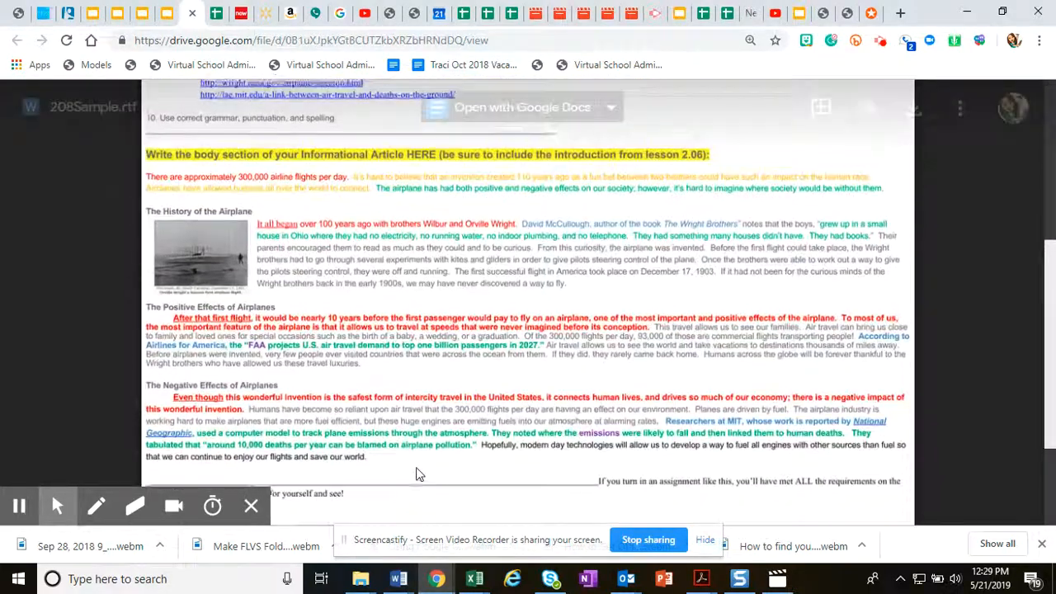
scroll(418, 472, "up", 1)
scroll(418, 473, "down", 3)
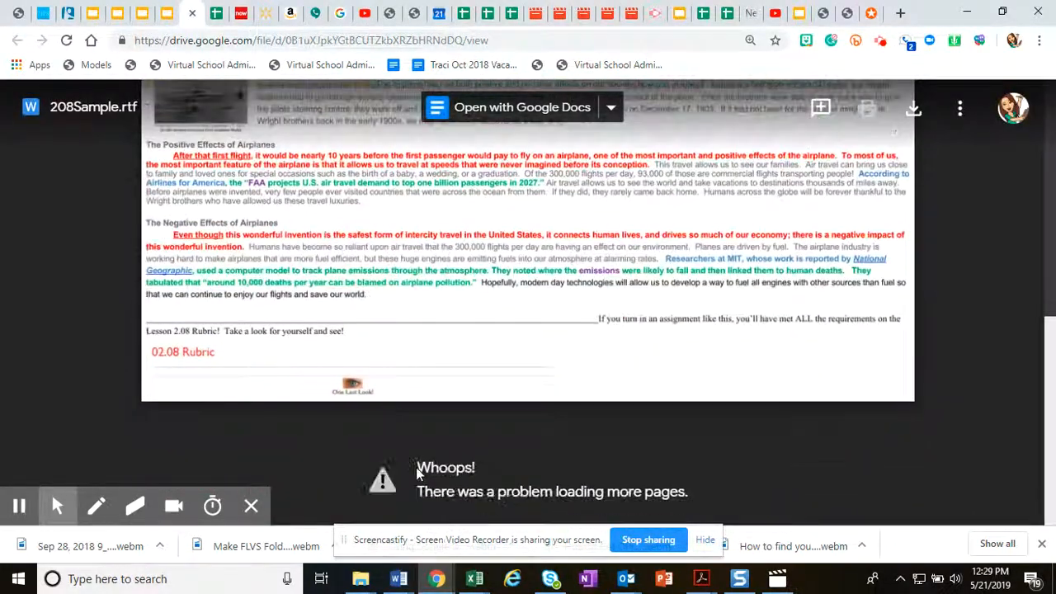
scroll(418, 475, "up", 10)
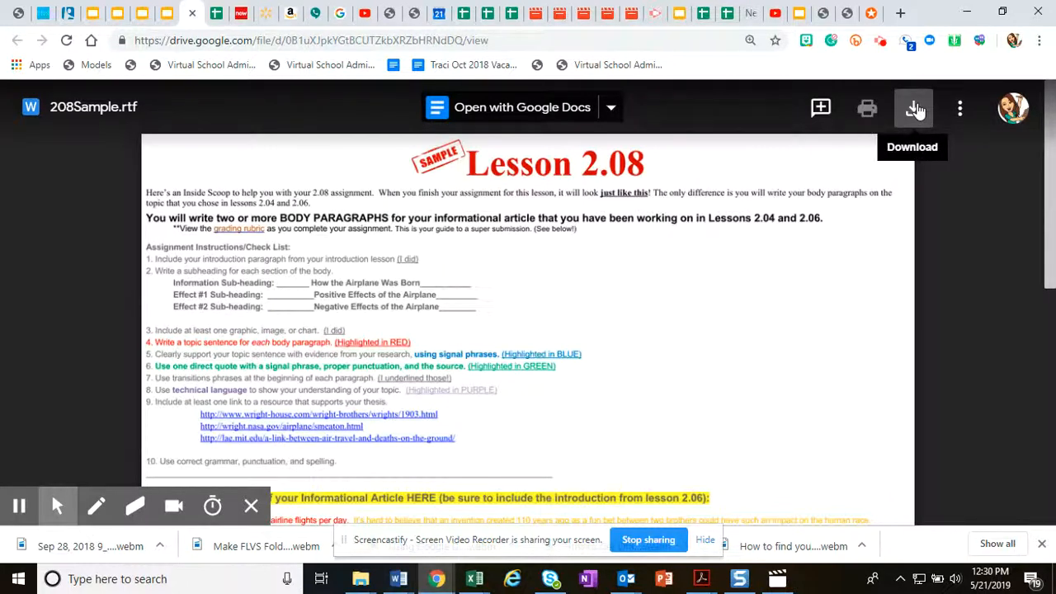
scroll(705, 284, "down", 5)
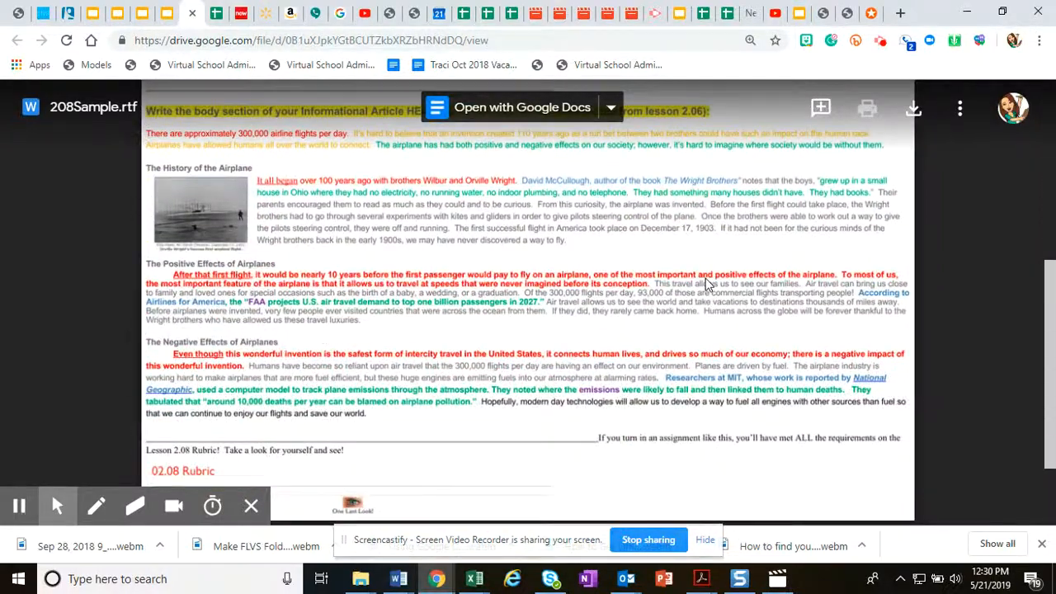
scroll(705, 284, "up", 5)
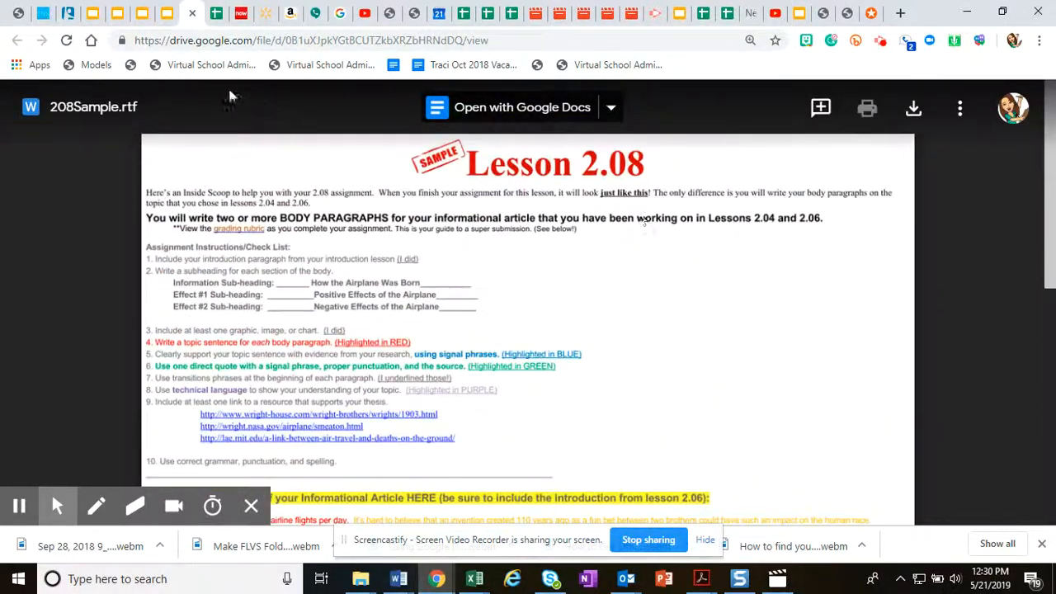
Go back to the Module Two page, open the 2.04 Workfile and look it over through the organization chart
left_click(167, 15)
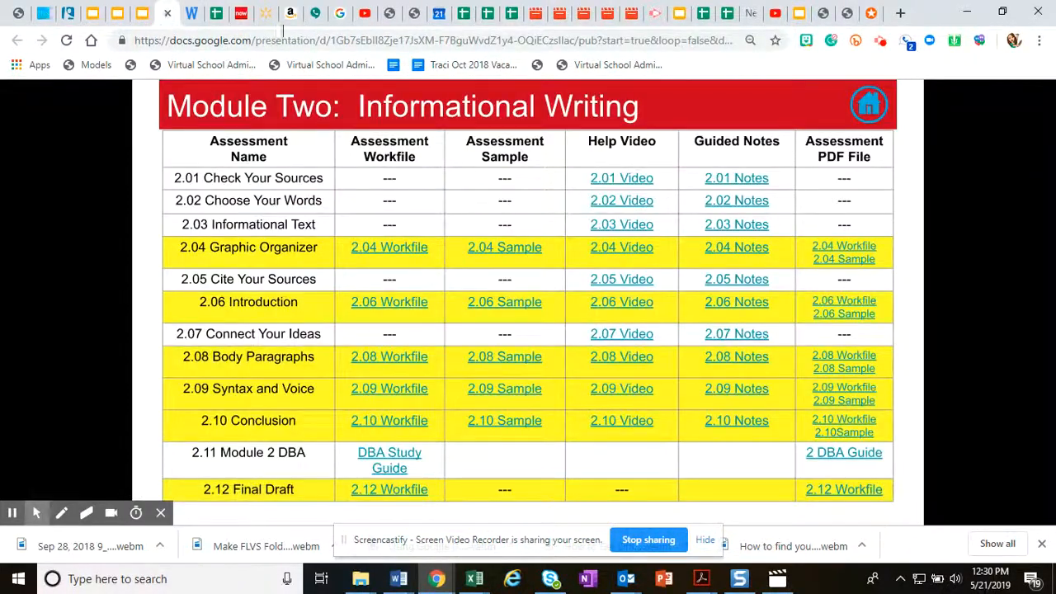
left_click(397, 249)
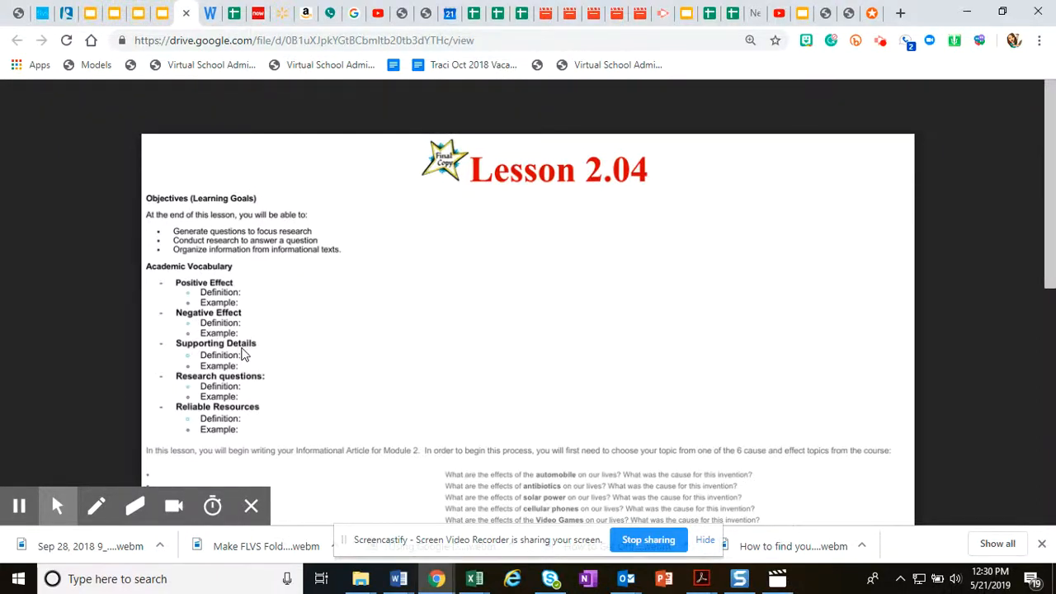
scroll(243, 355, "down", 1)
scroll(244, 355, "down", 1)
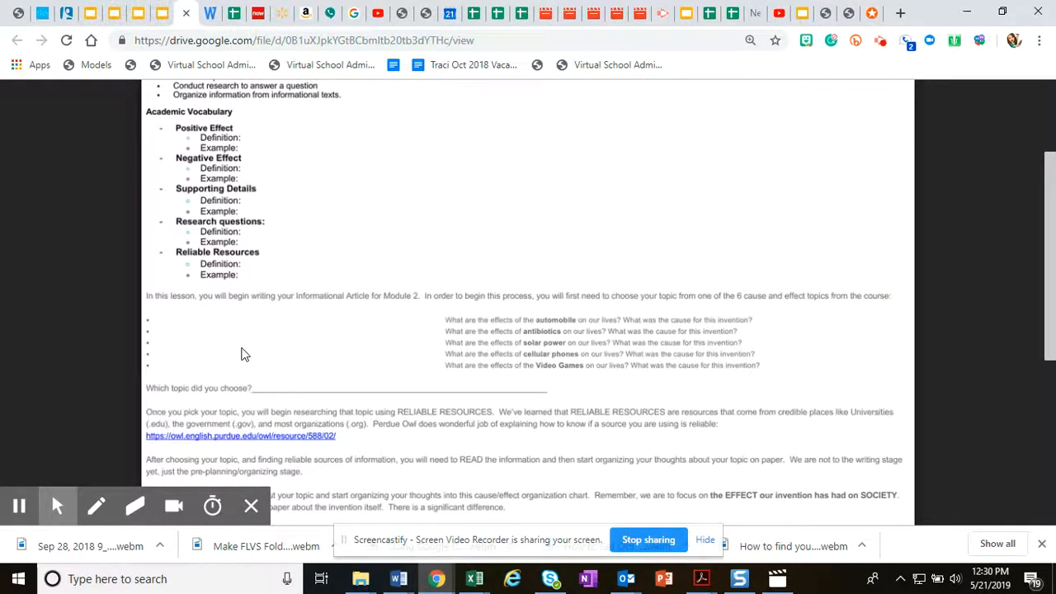
scroll(243, 355, "down", 2)
scroll(243, 355, "down", 1)
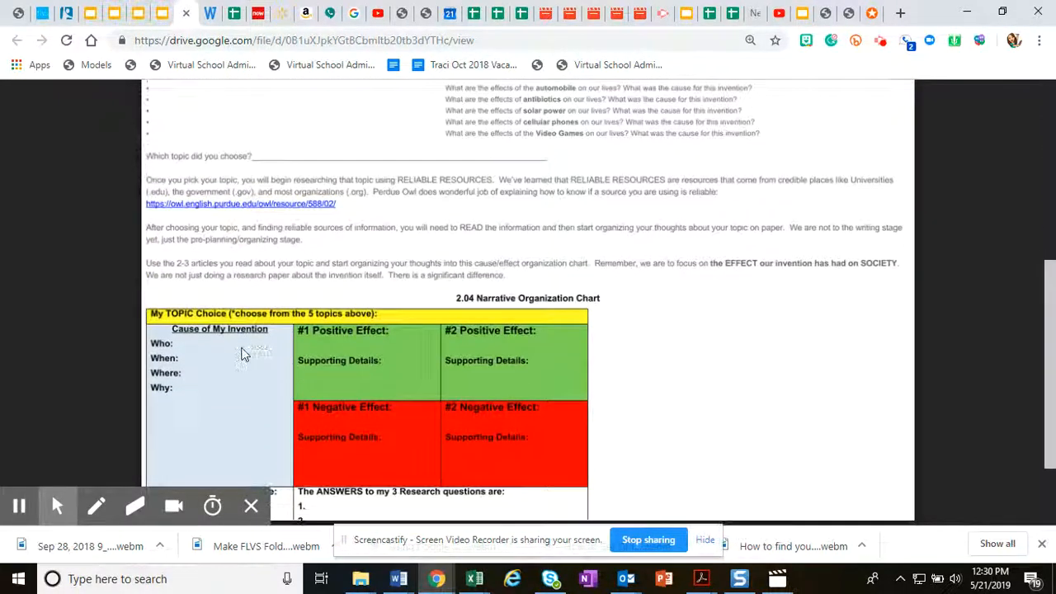
scroll(244, 355, "down", 1)
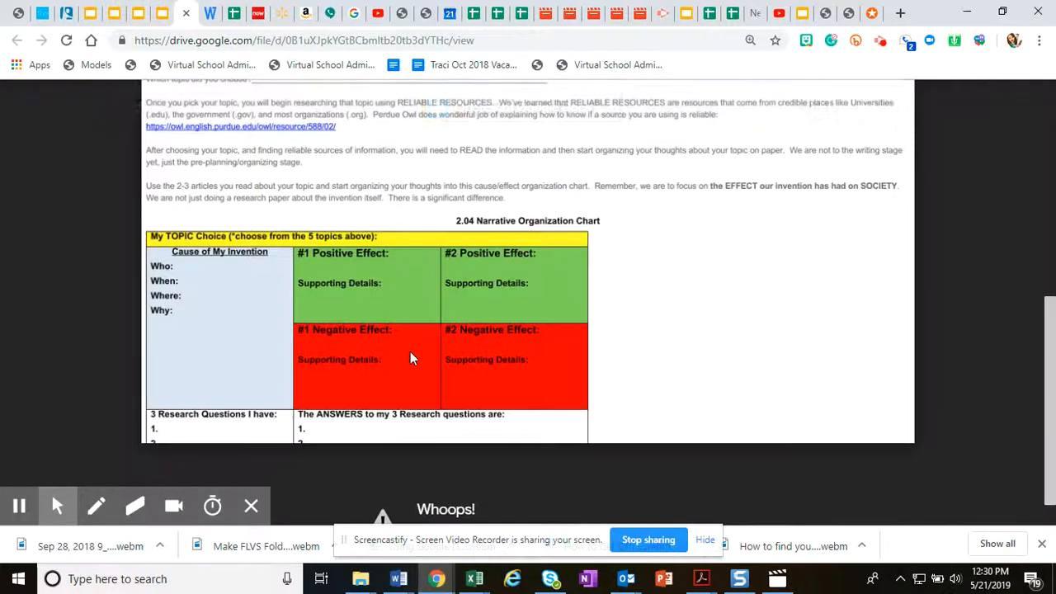
scroll(412, 359, "up", 3)
scroll(413, 358, "up", 3)
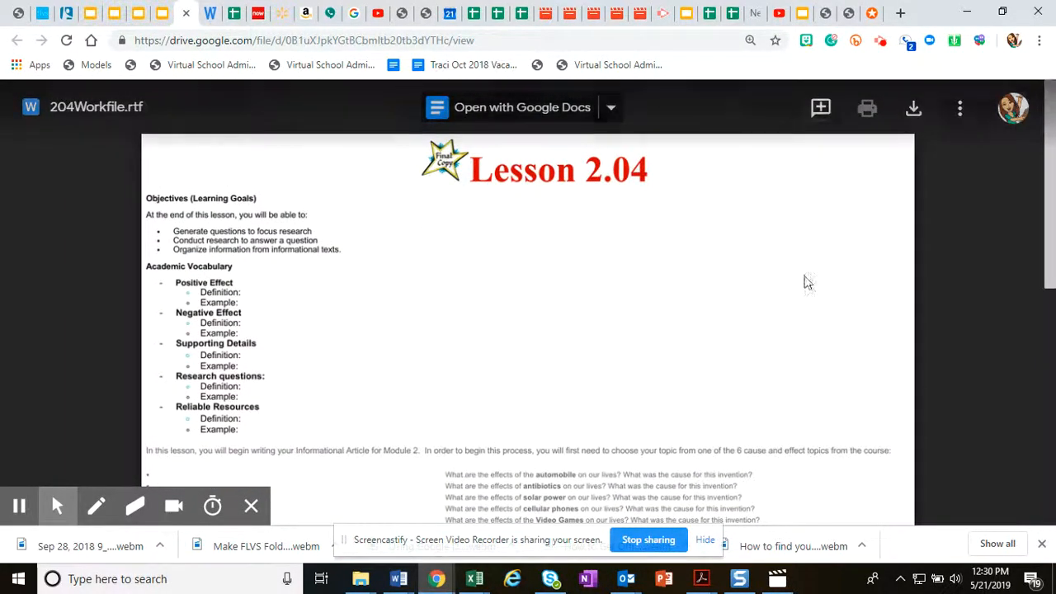
Download 204Workfile.rtf and open the downloaded copy in Word
left_click(913, 121)
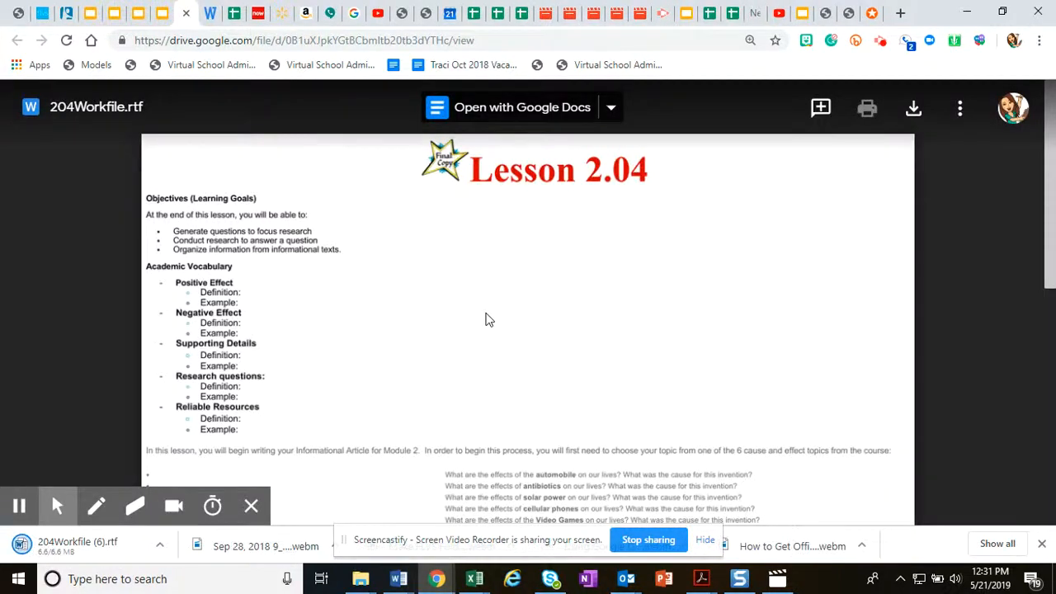
left_click(62, 547)
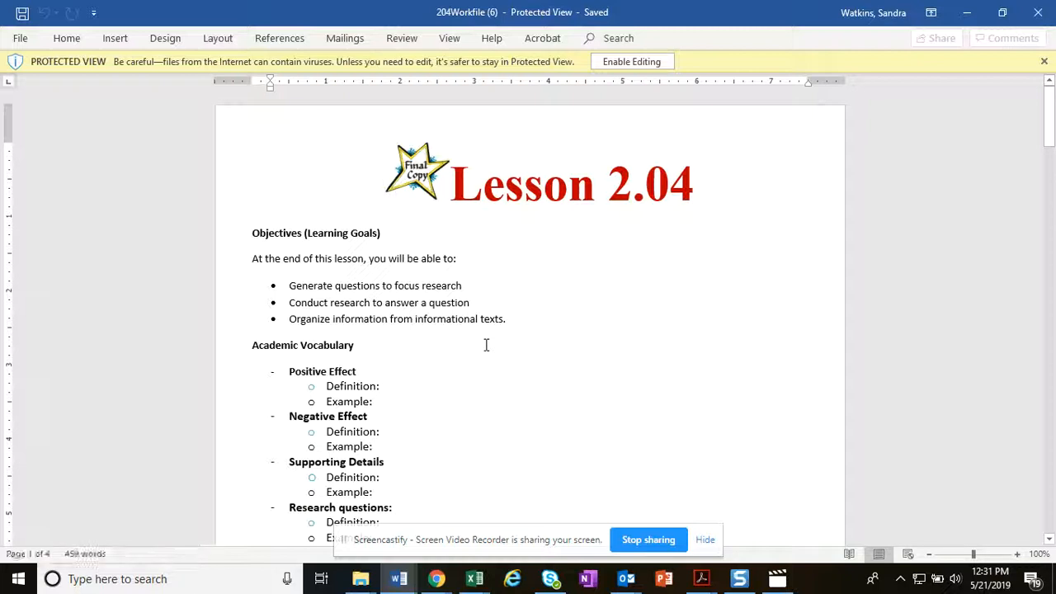
Look through the whole Lesson 2.04 workfile, including the vocabulary, topic list, organization chart, completed example and rubric
scroll(533, 300, "down", 3)
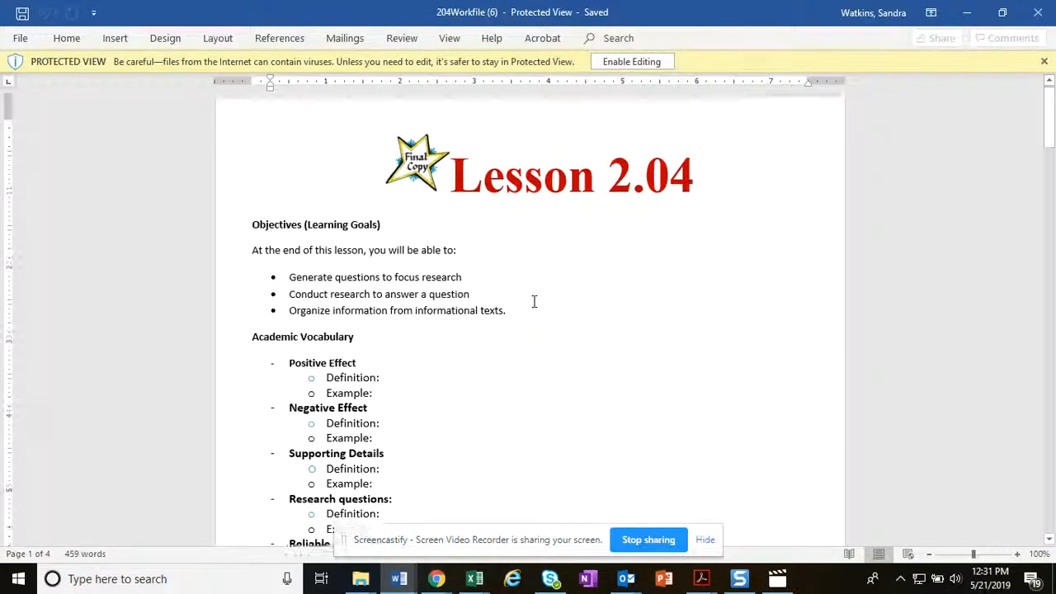
scroll(534, 301, "down", 12)
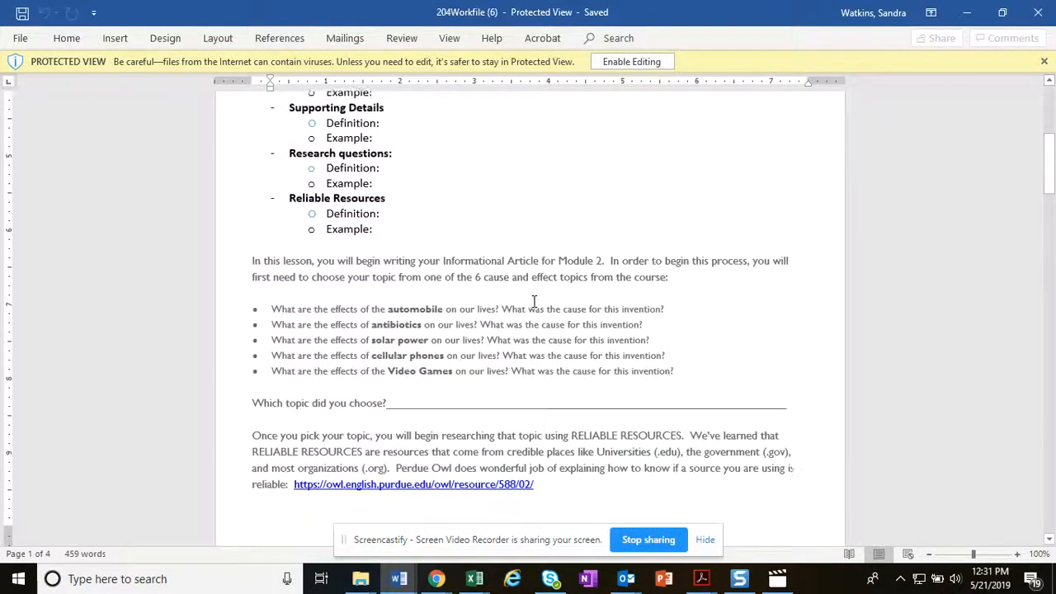
scroll(535, 301, "down", 8)
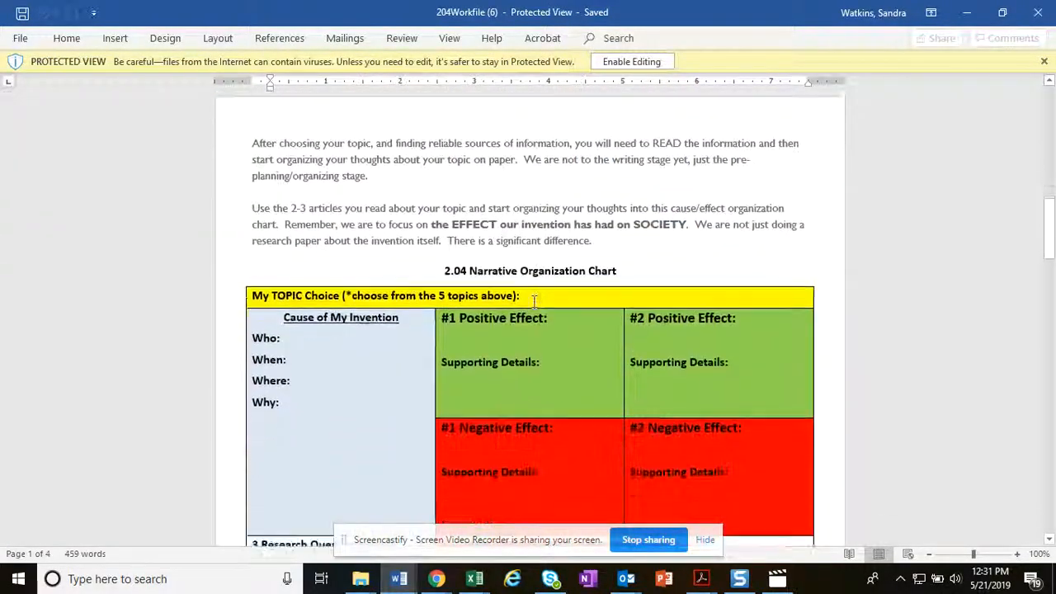
scroll(534, 300, "down", 8)
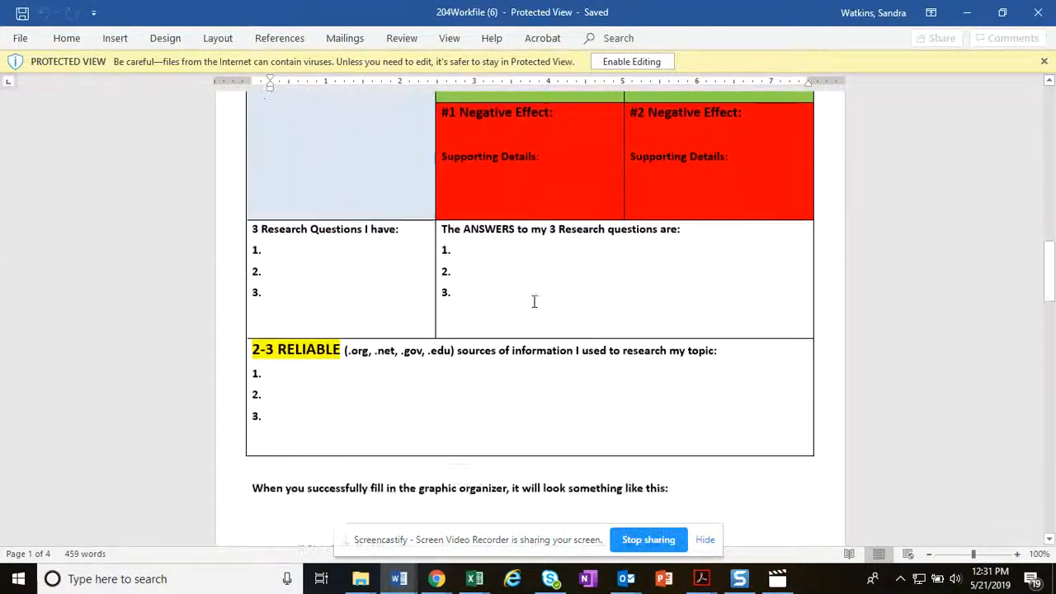
scroll(533, 301, "down", 6)
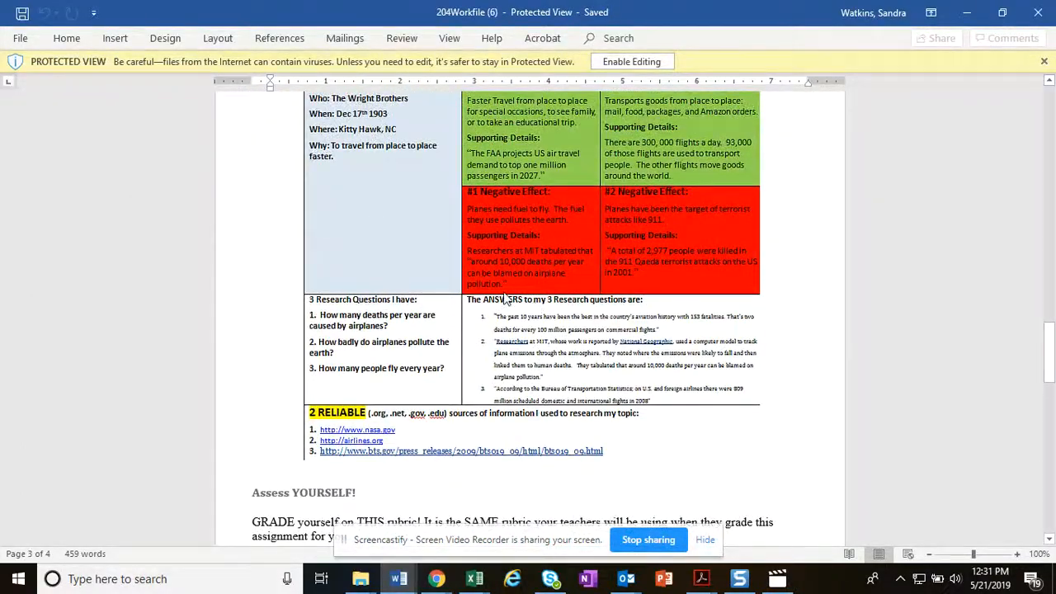
scroll(506, 300, "down", 12)
scroll(505, 299, "down", 3)
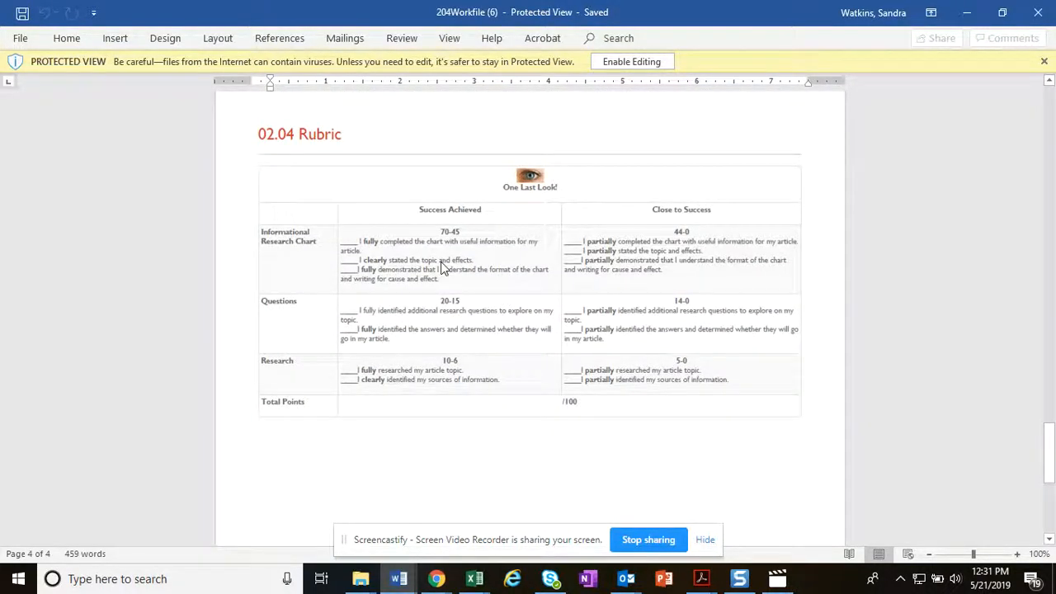
scroll(442, 263, "down", 4)
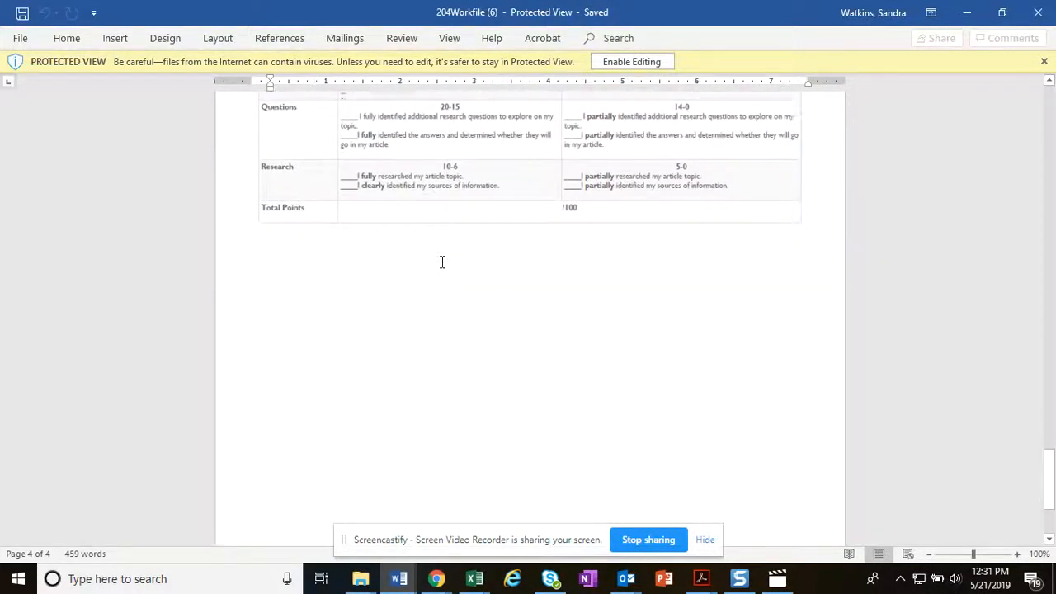
scroll(441, 263, "up", 20)
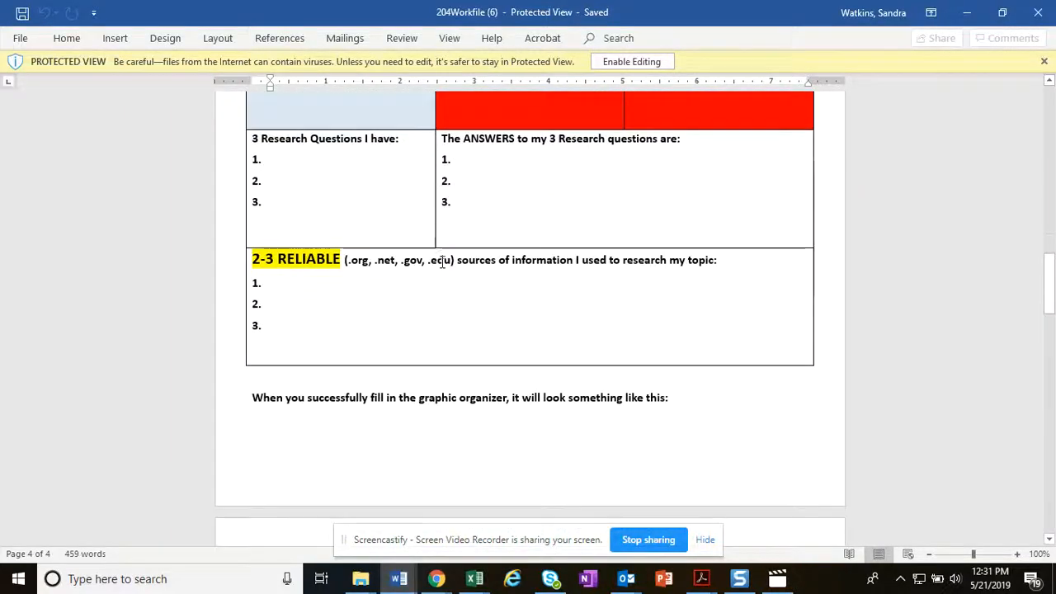
scroll(439, 264, "up", 1)
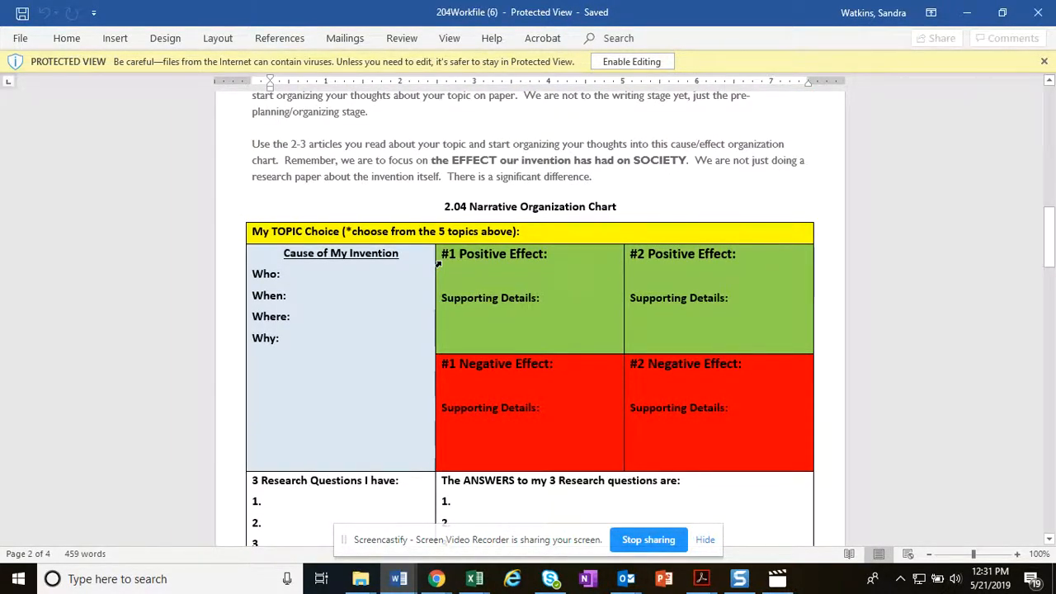
scroll(439, 264, "up", 6)
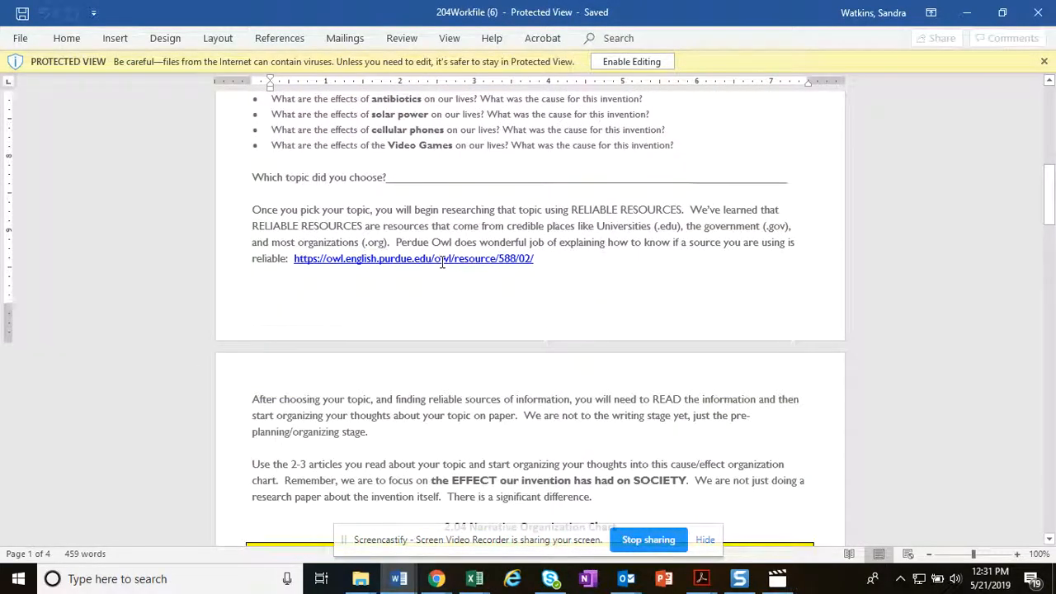
scroll(441, 262, "up", 9)
Try to enter text after "Who:" in the Cause of My Invention cell of the organization chart
scroll(441, 262, "down", 20)
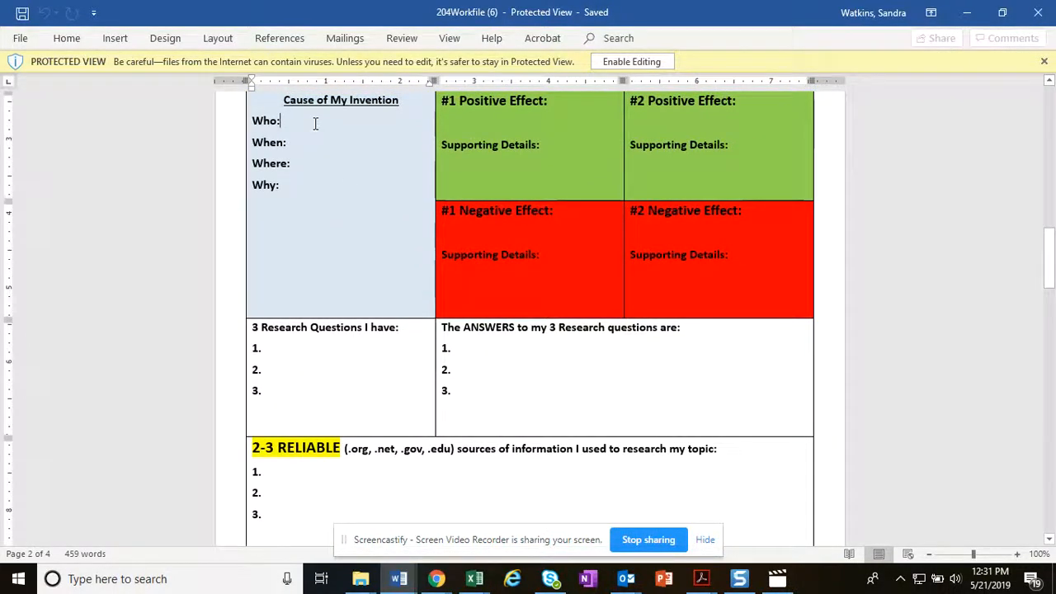
type("aa")
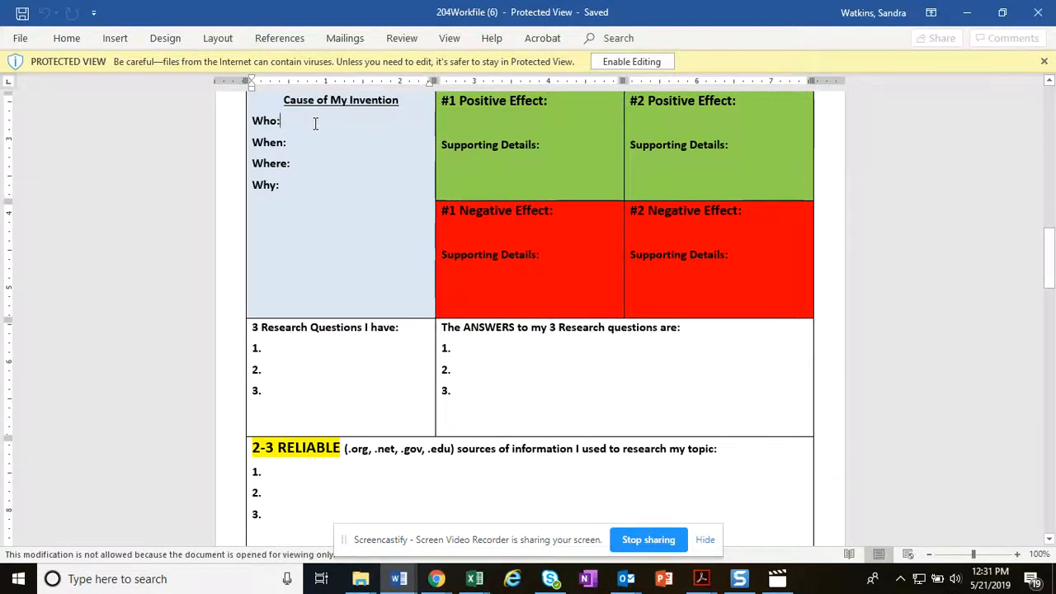
scroll(315, 124, "up", 1)
type("a")
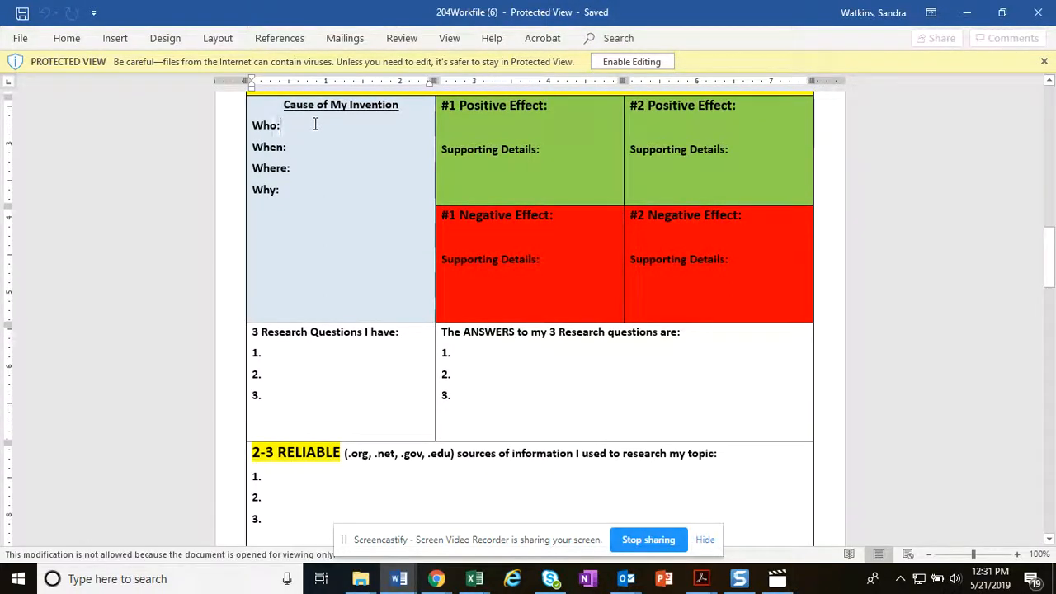
scroll(350, 176, "up", 1)
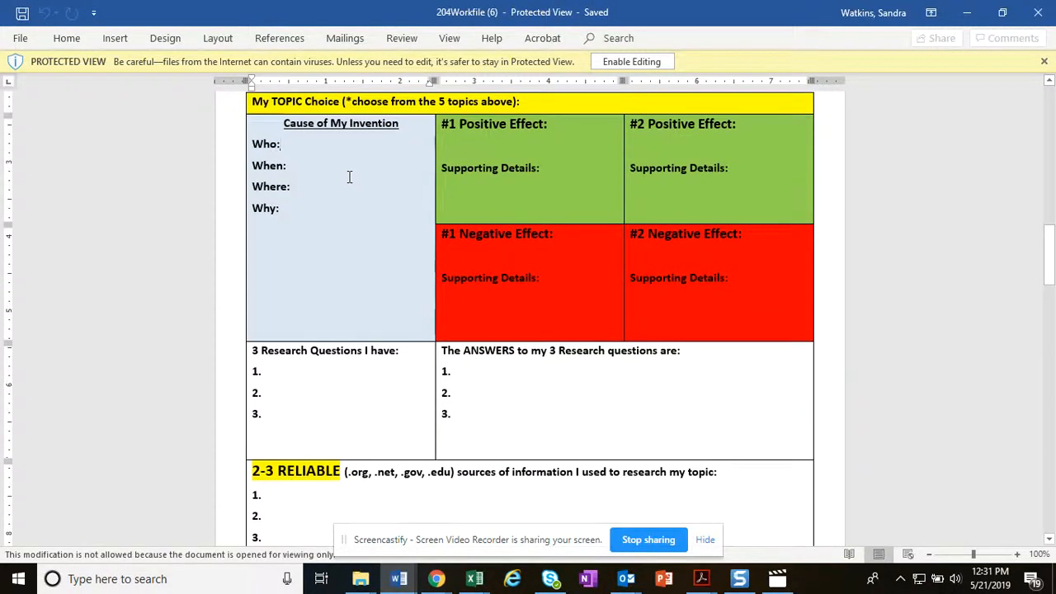
scroll(358, 178, "up", 2)
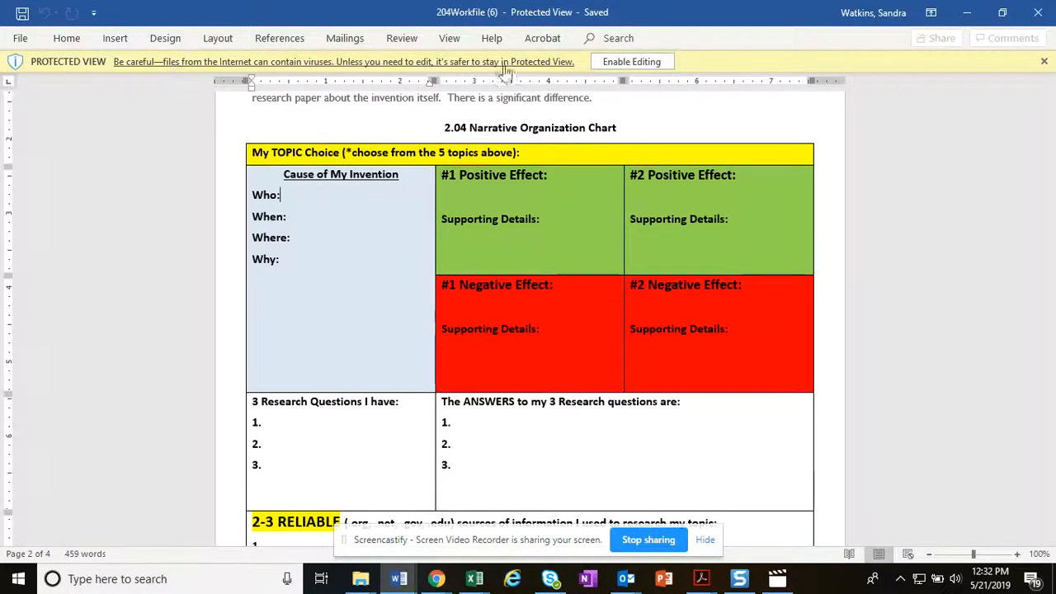
Enable editing in the 204Workfile document and enter the sample text "lkjnflkdjflkdjf lakj" after "Who:" in the organization chart
left_click(631, 62)
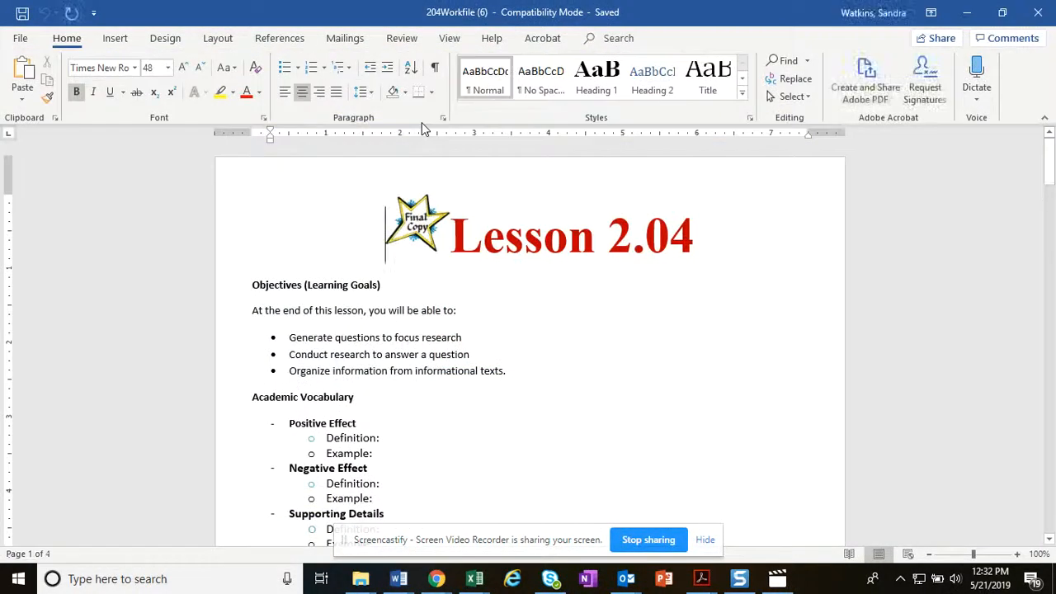
scroll(441, 181, "down", 3)
scroll(441, 182, "down", 15)
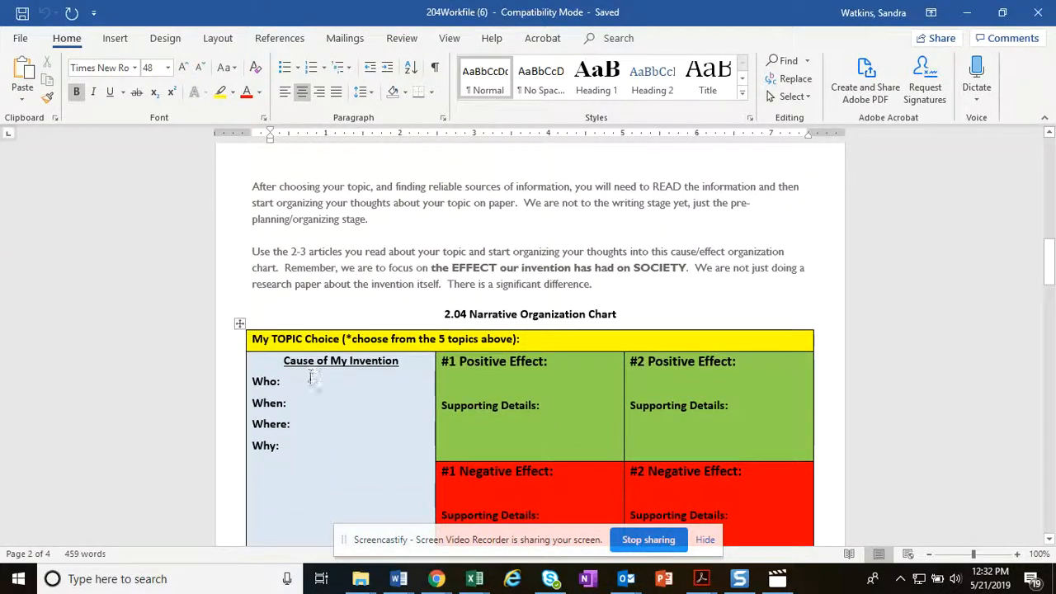
left_click(311, 381)
type("Ikjnflkdjflkdjf lakj")
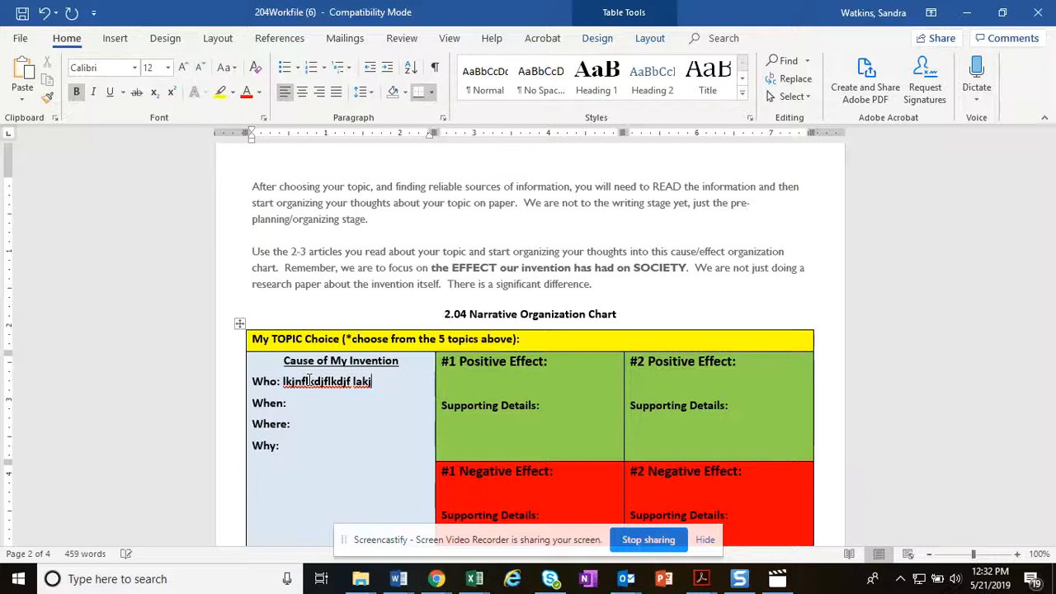
Delete the sample text after "Who:" in the Cause of My Invention cell
key("BackSpace")
key("BackSpace")
key("BackSpace")
key("BackSpace")
key("BackSpace")
key("BackSpace")
key("BackSpace")
key("BackSpace")
scroll(159, 224, "down", 1)
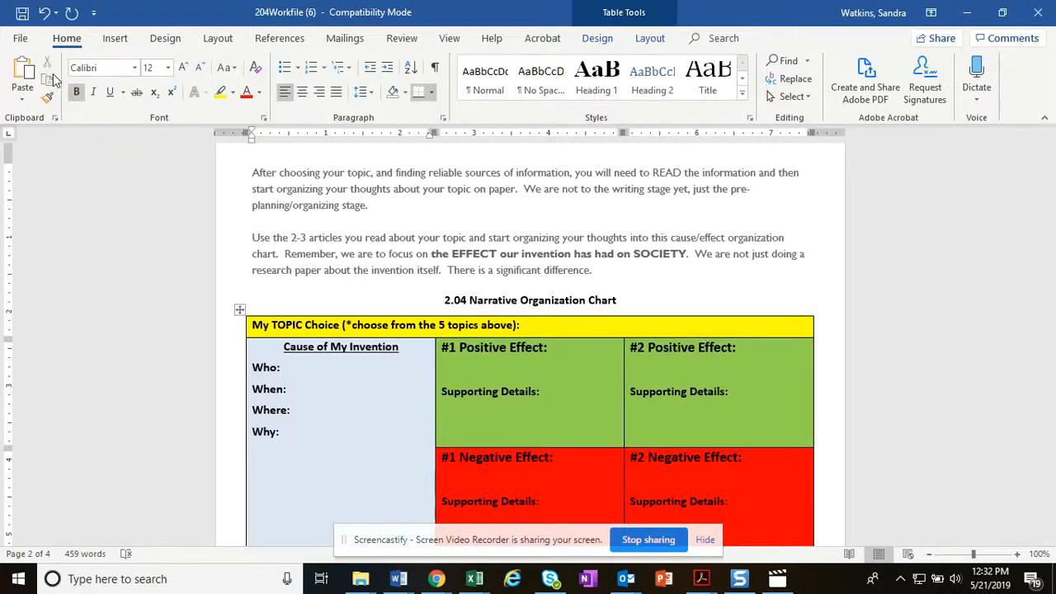
Open Save As for the workfile, choose the Desktop as the location, and cancel back to the document without saving
left_click(20, 38)
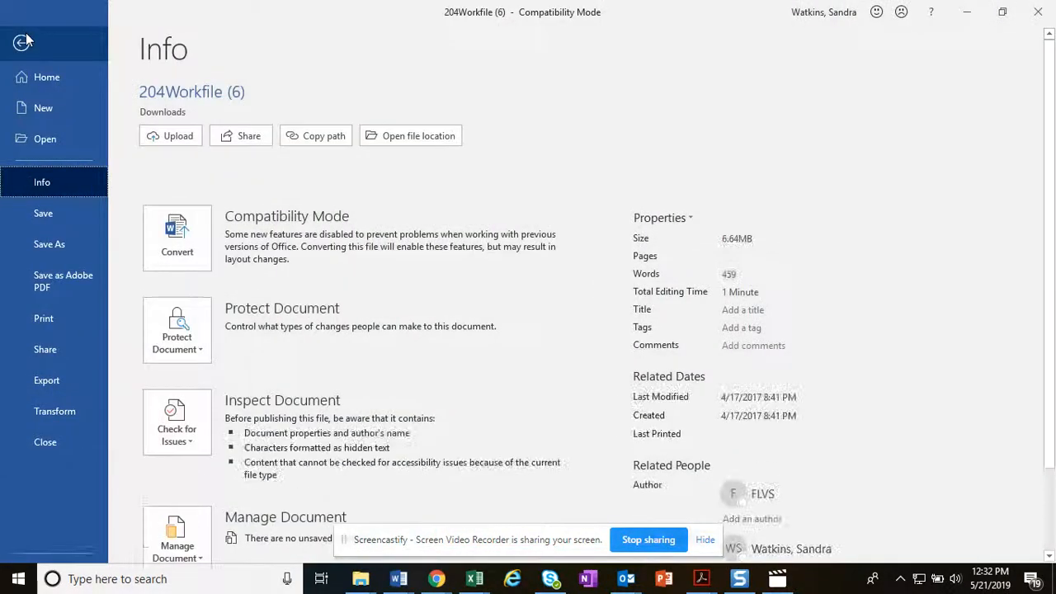
left_click(47, 246)
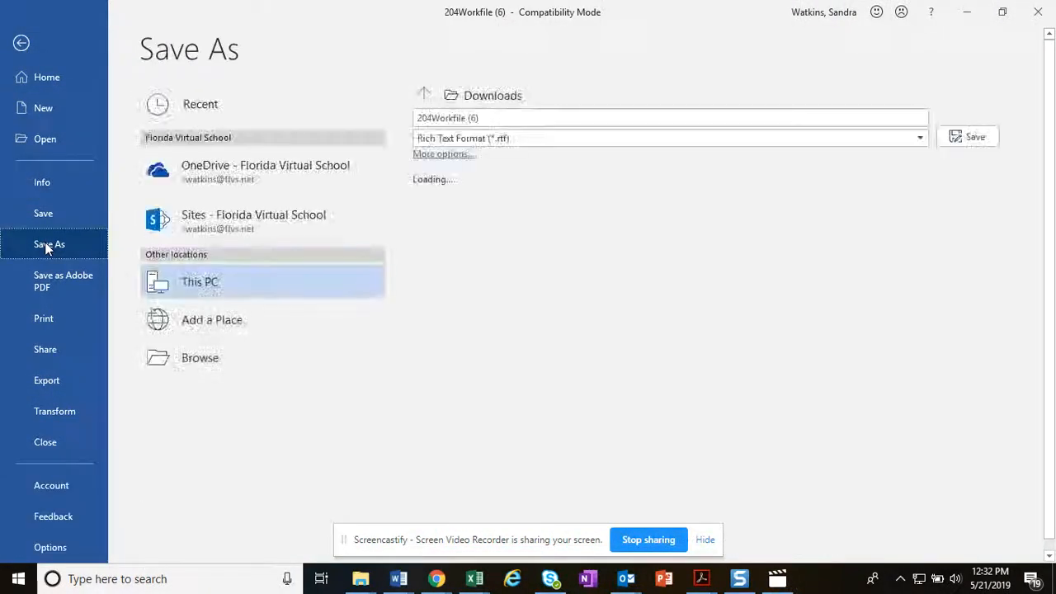
left_click(211, 358)
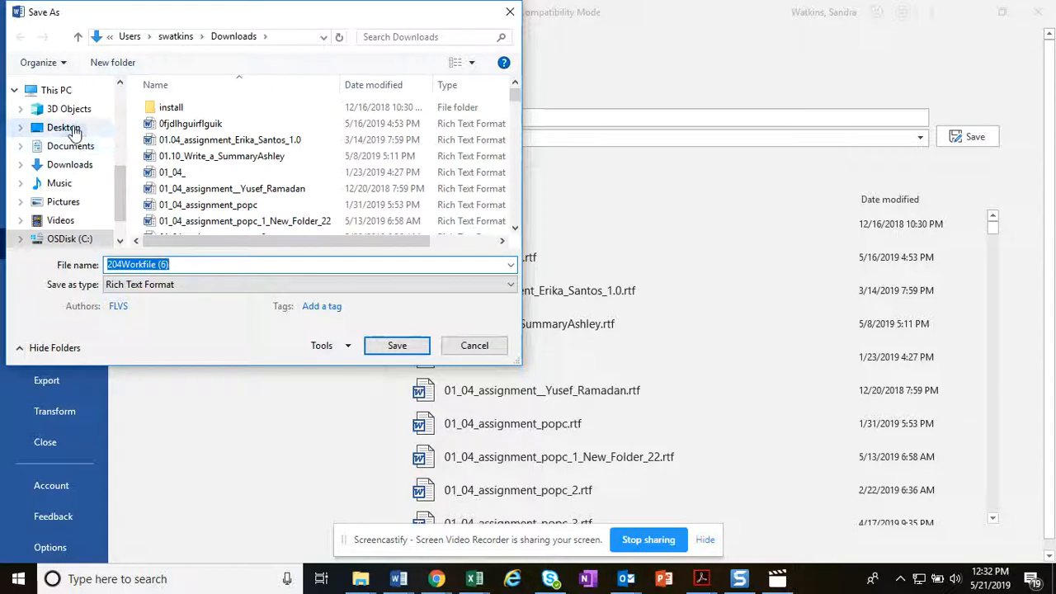
left_click(72, 129)
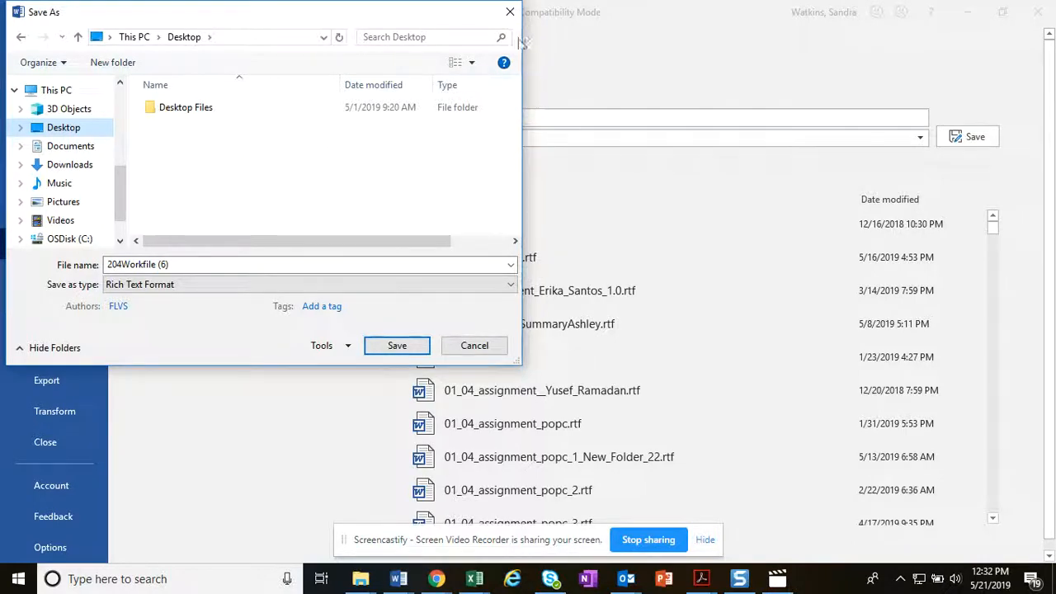
left_click(471, 346)
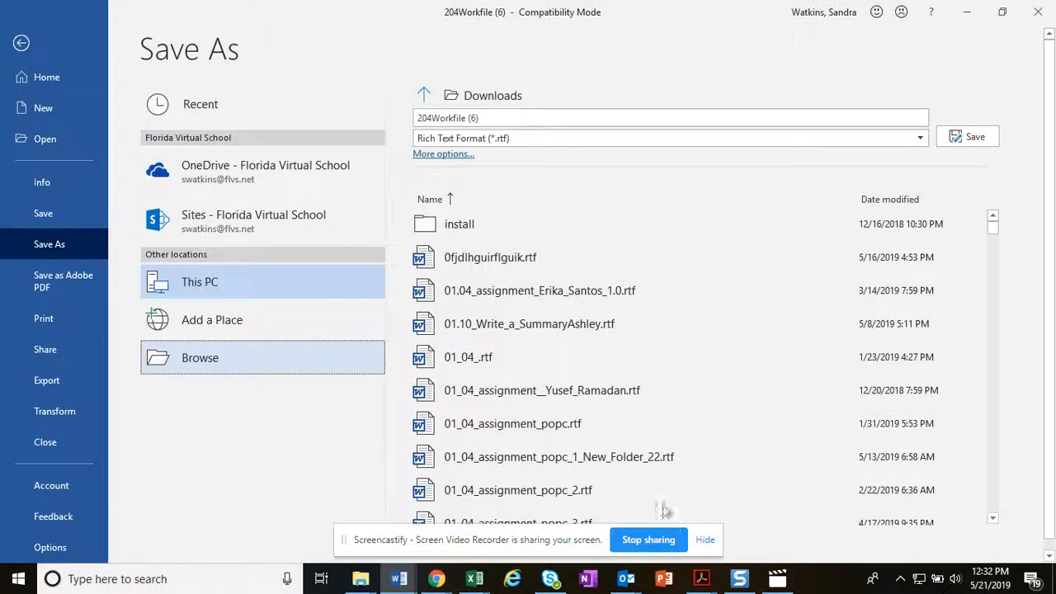
left_click(20, 43)
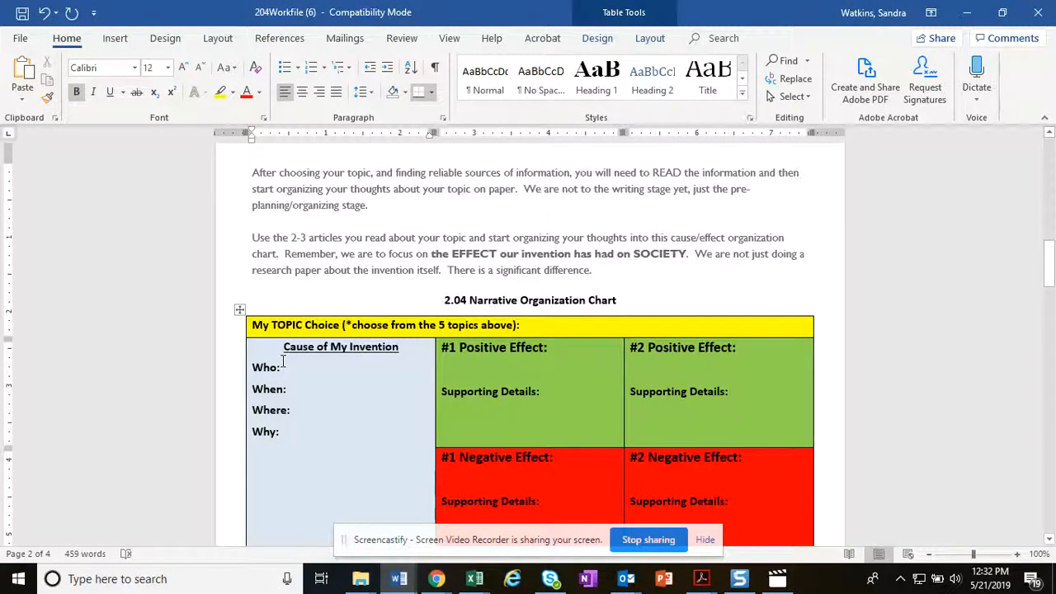
Look over the organization chart and its research sections, and switch to Chrome to return to the Module Two page
left_click(315, 365)
scroll(316, 365, "down", 1)
scroll(316, 365, "down", 5)
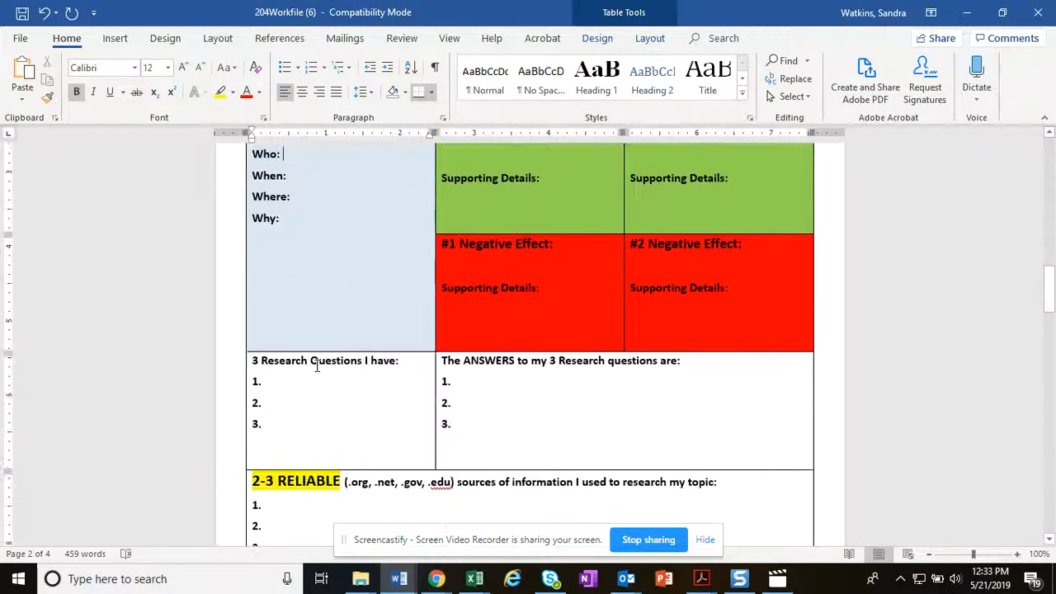
scroll(316, 365, "up", 1)
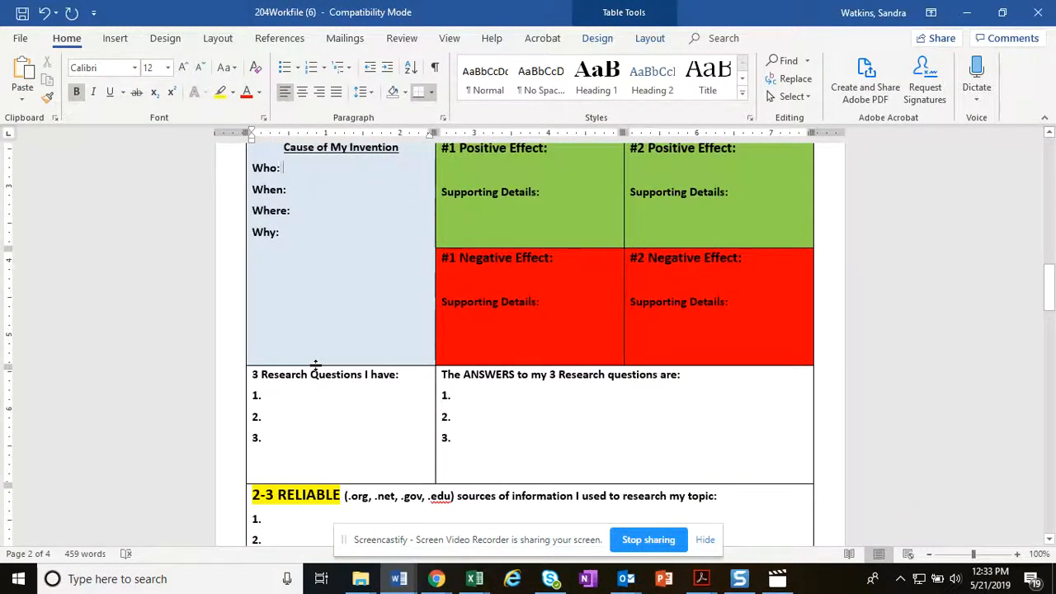
scroll(315, 365, "up", 9)
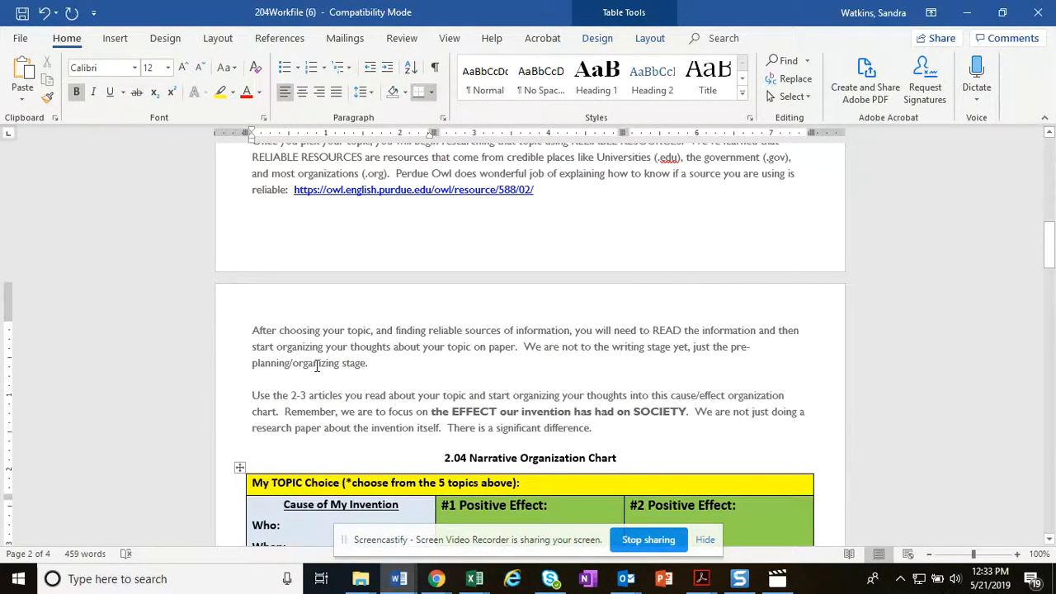
left_click(437, 579)
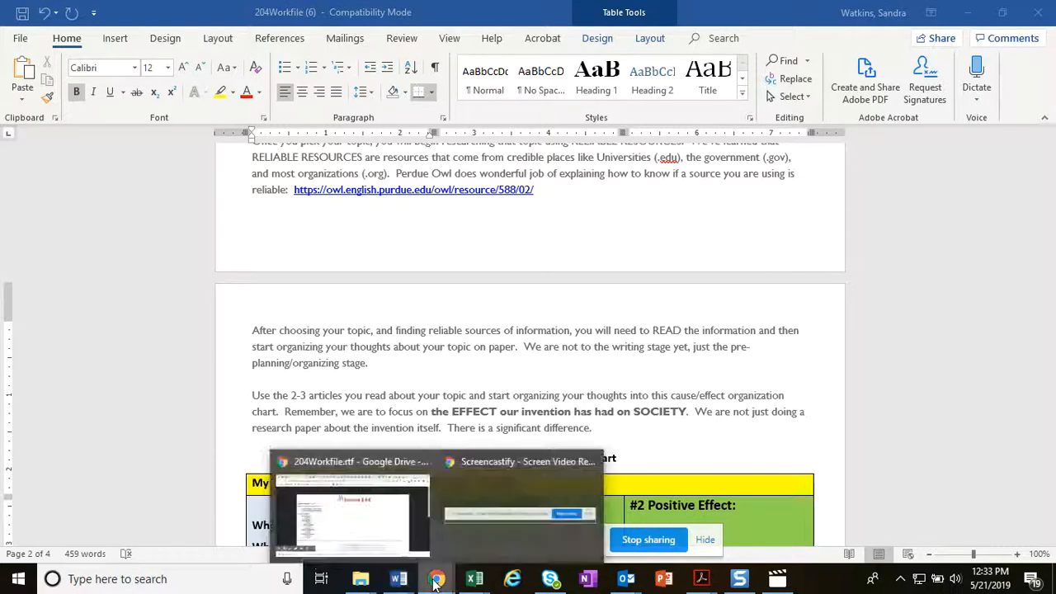
left_click(388, 528)
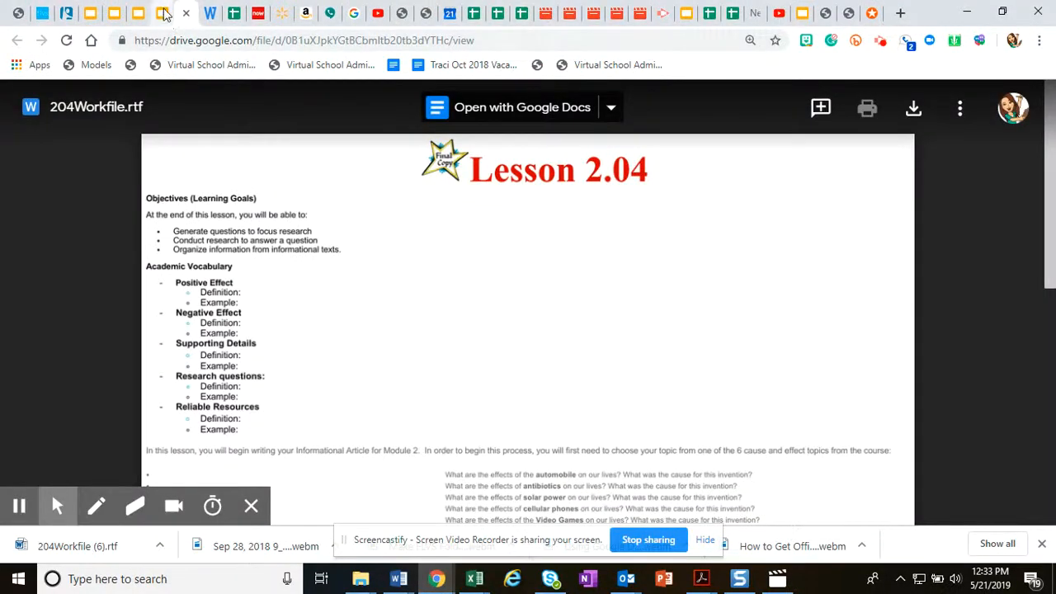
left_click(165, 14)
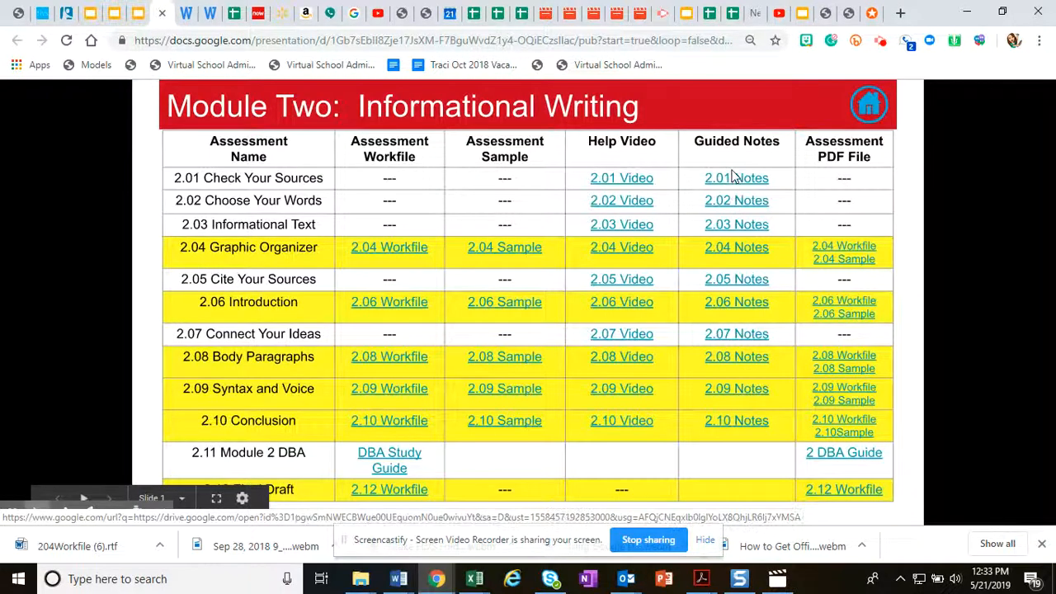
Open the 2.01 Notes and look over the note taking guide's vocabulary table and fill-in sections
left_click(733, 181)
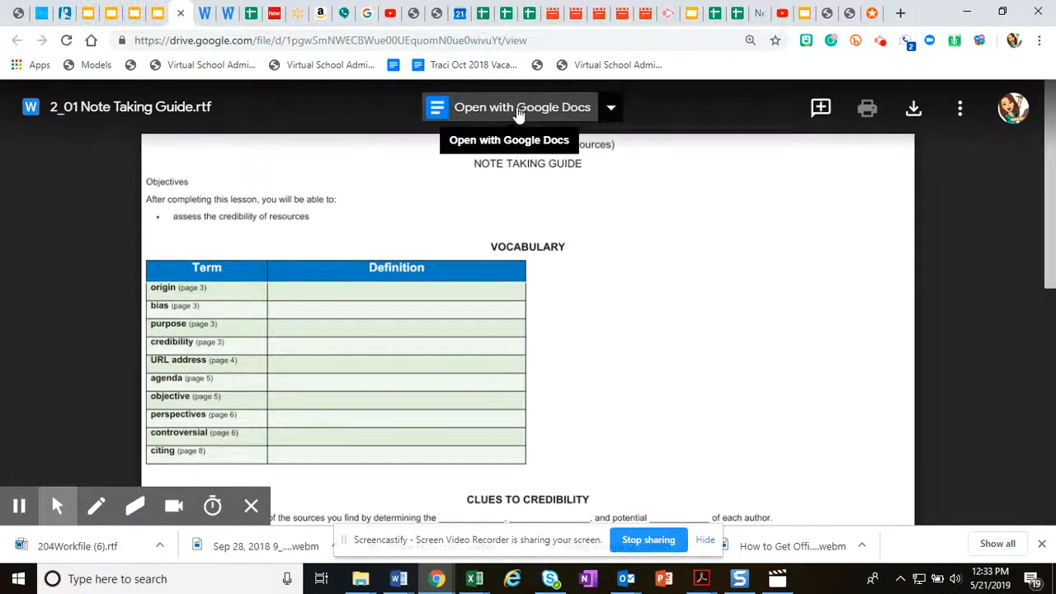
scroll(454, 354, "down", 4)
scroll(456, 353, "up", 4)
scroll(456, 353, "down", 1)
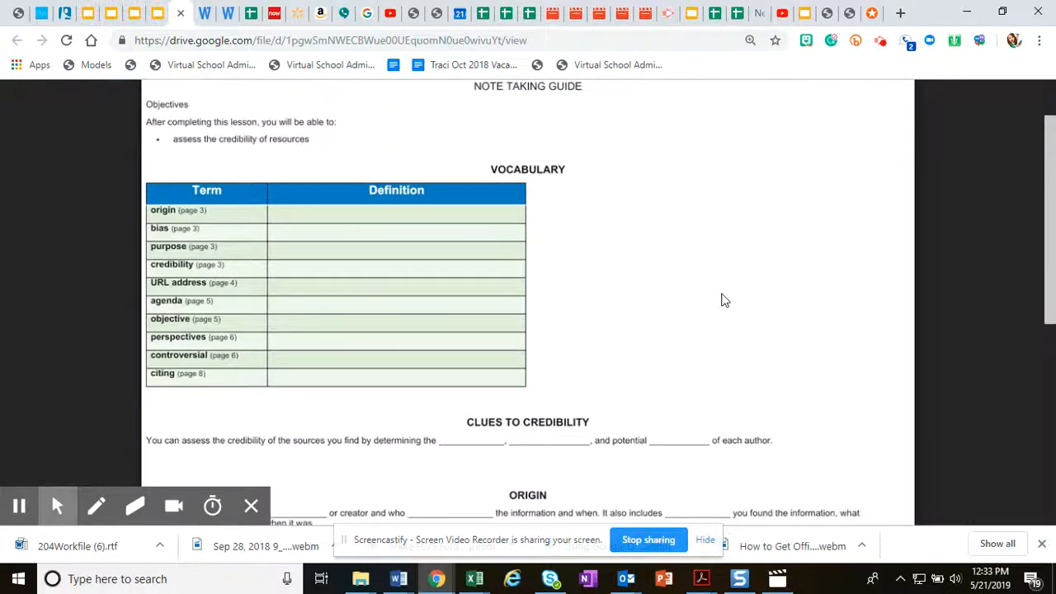
scroll(723, 300, "up", 1)
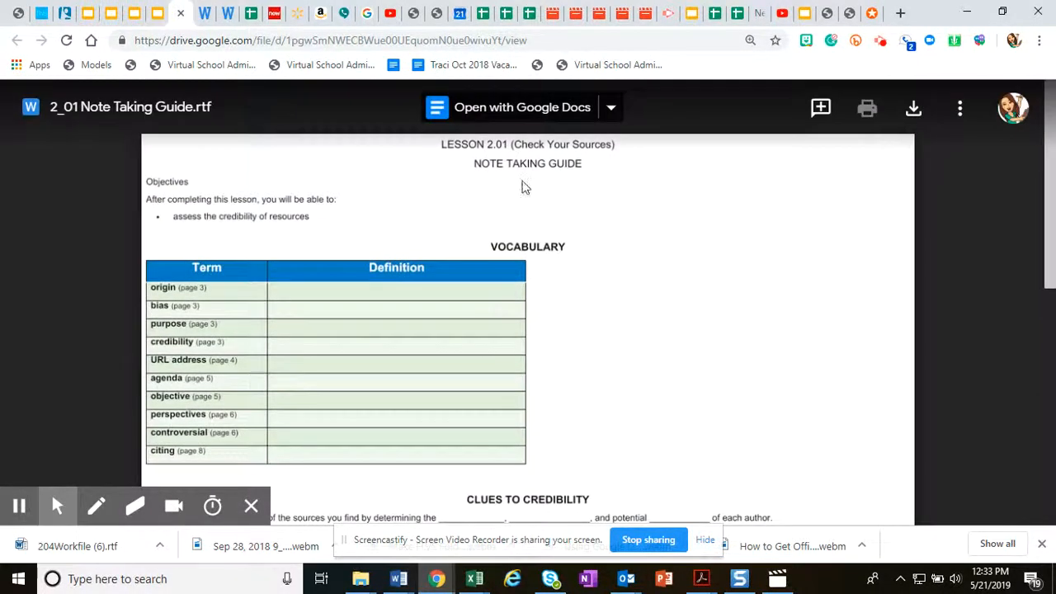
Go from the Module Two page to the help site's home page, and switch to the myFLVS course announcements page
left_click(153, 13)
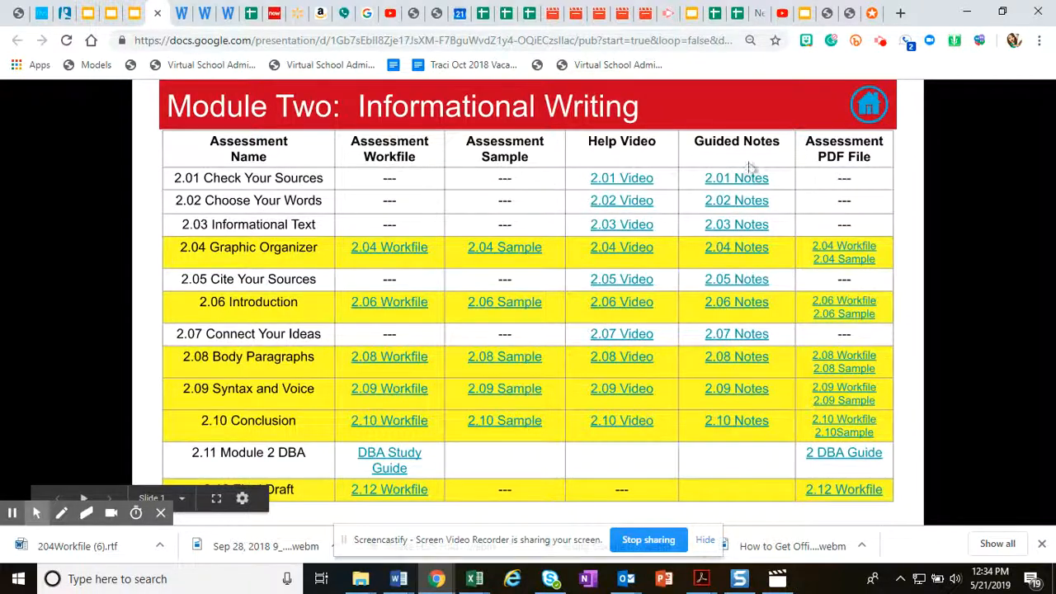
left_click(870, 105)
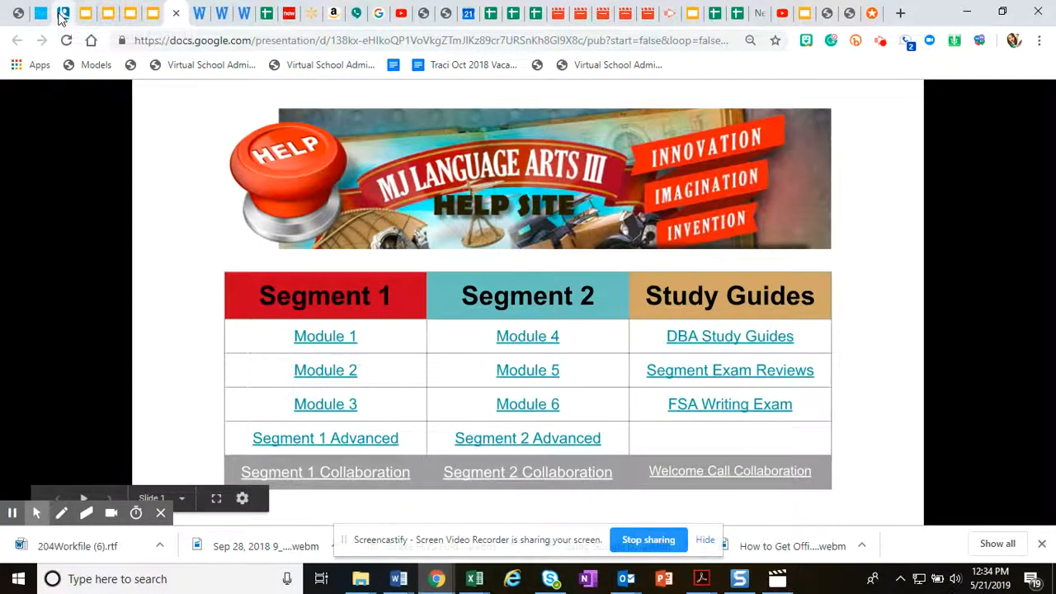
left_click(62, 15)
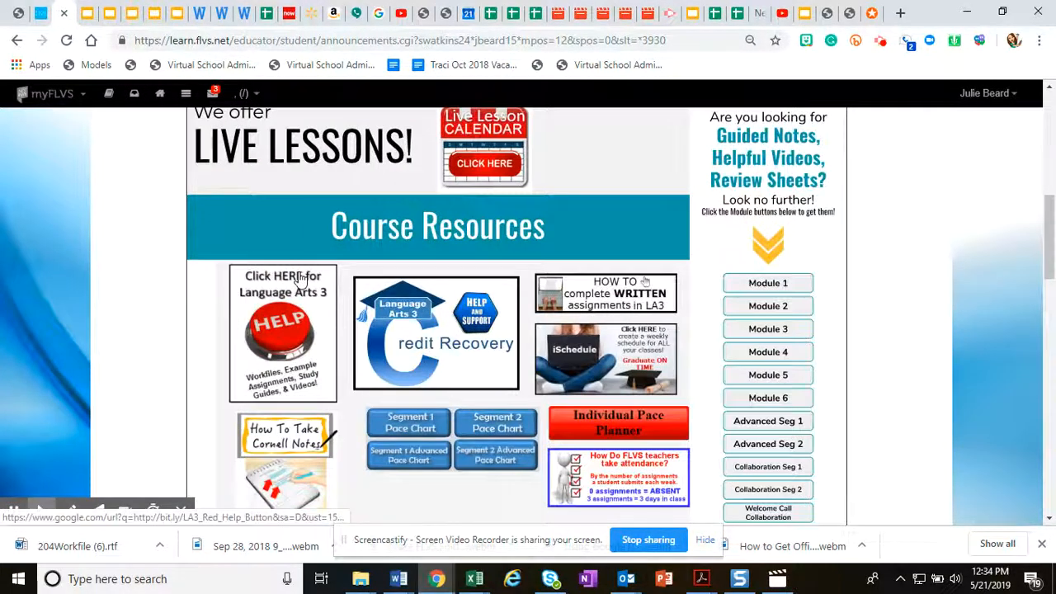
Look over the announcements page from its welcome header and site menu to the Course Resources and module links
scroll(301, 280, "up", 5)
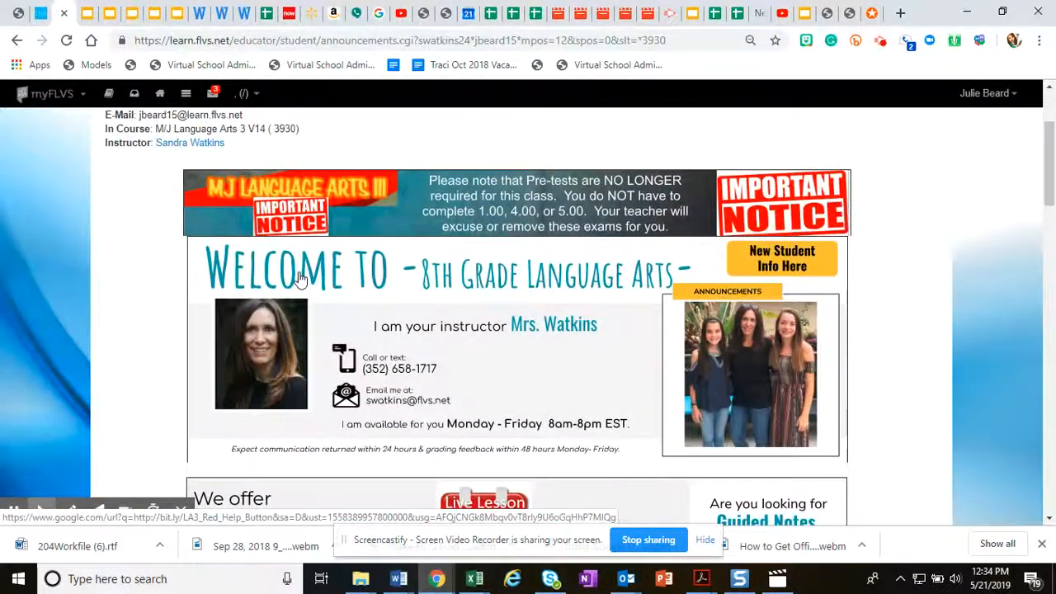
scroll(301, 281, "down", 1)
scroll(300, 280, "up", 3)
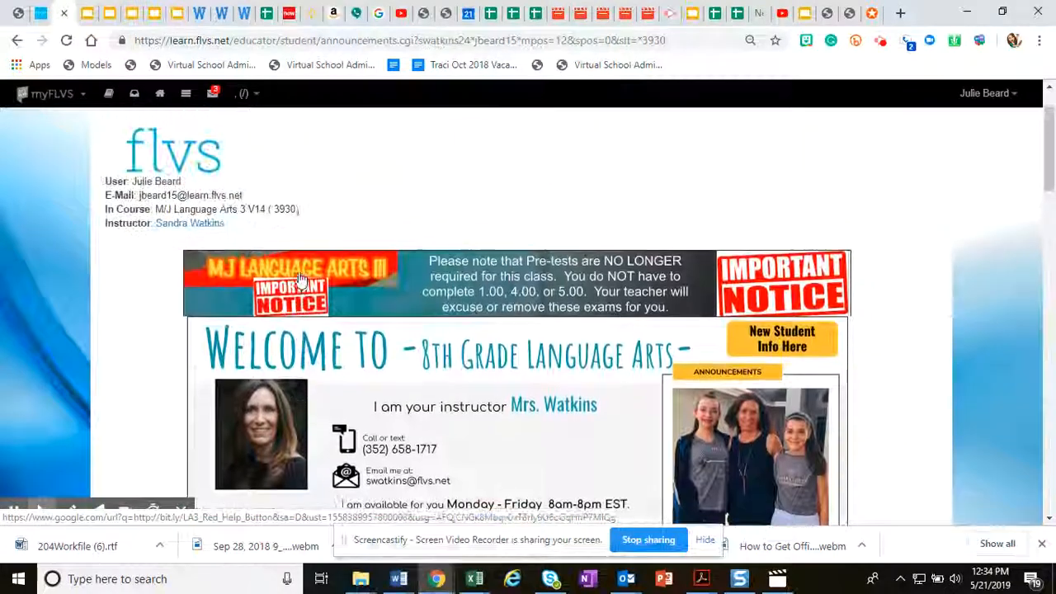
left_click(186, 96)
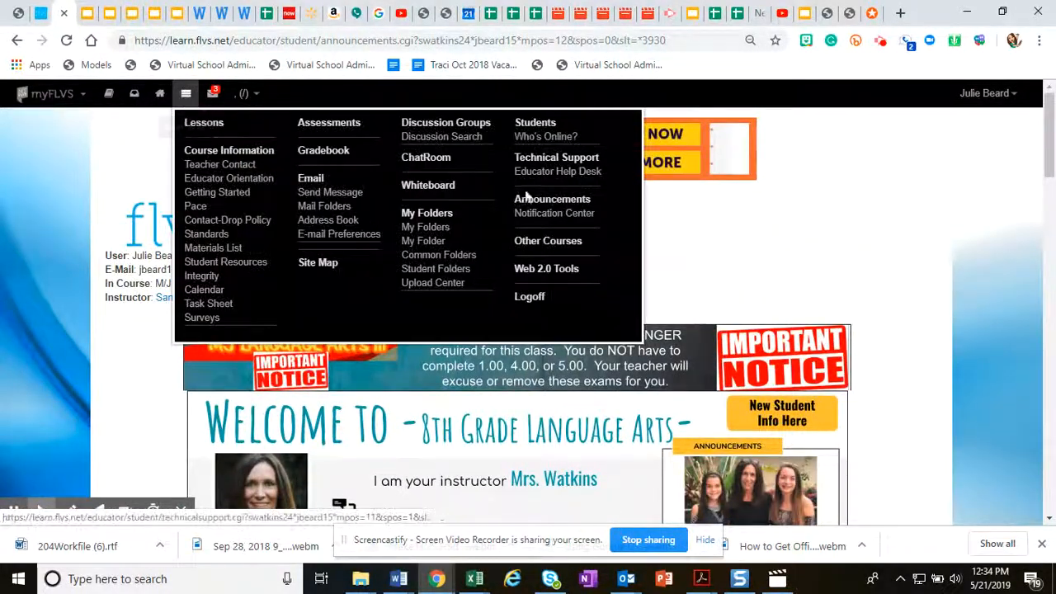
scroll(772, 234, "down", 4)
scroll(773, 237, "down", 4)
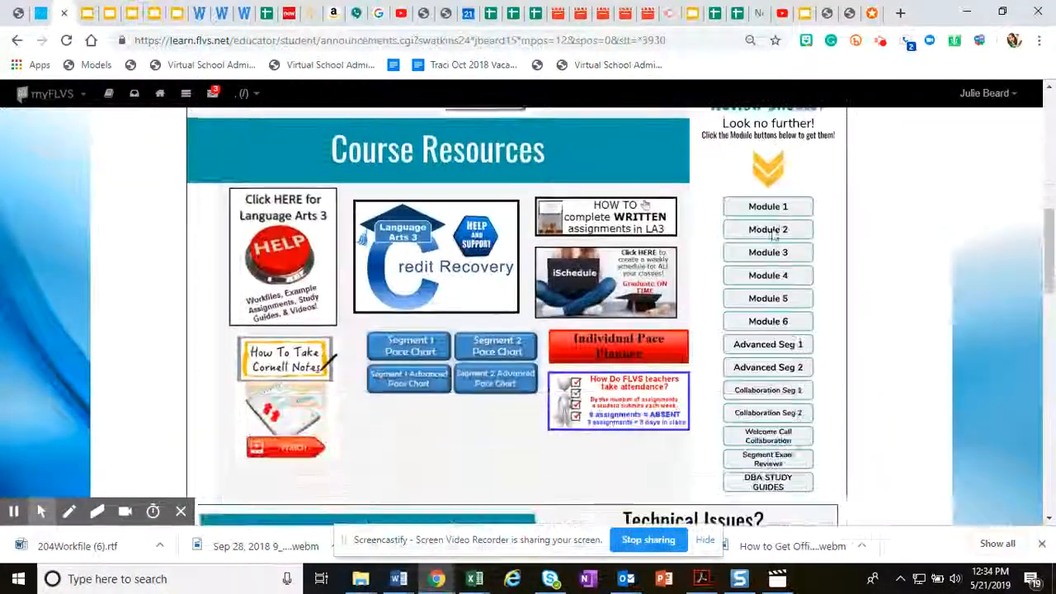